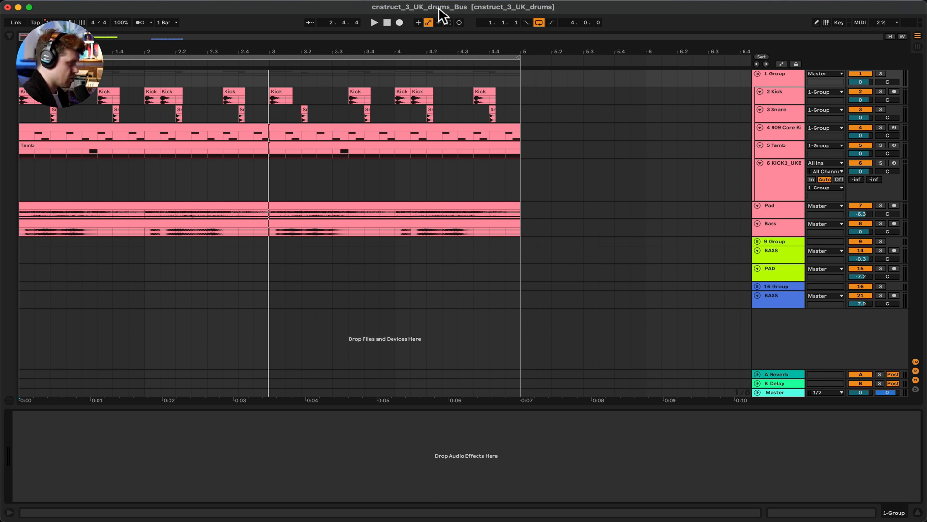
Step: Add a Utility audio effect to the 1 Group drum track from the device browser
{"action": "key", "text": "super+alt+b"}
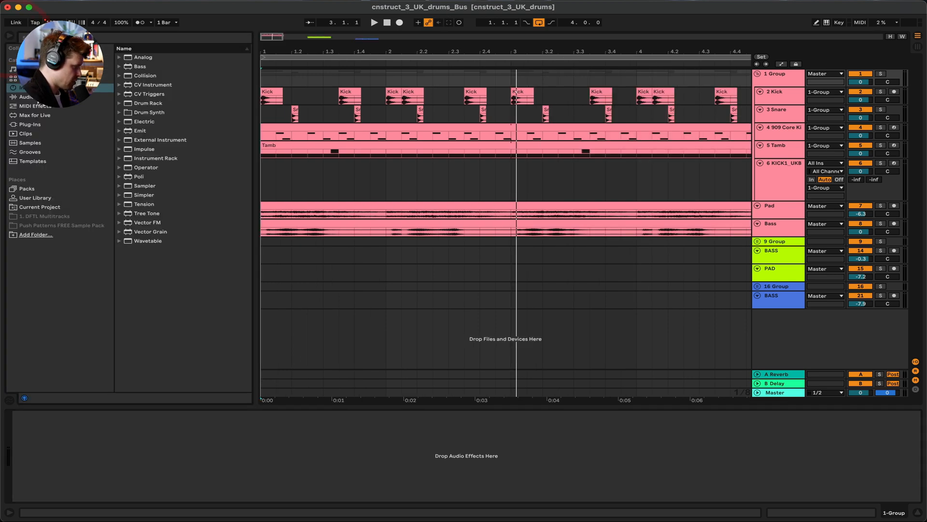
{"action": "left_click", "coordinate": [28, 97]}
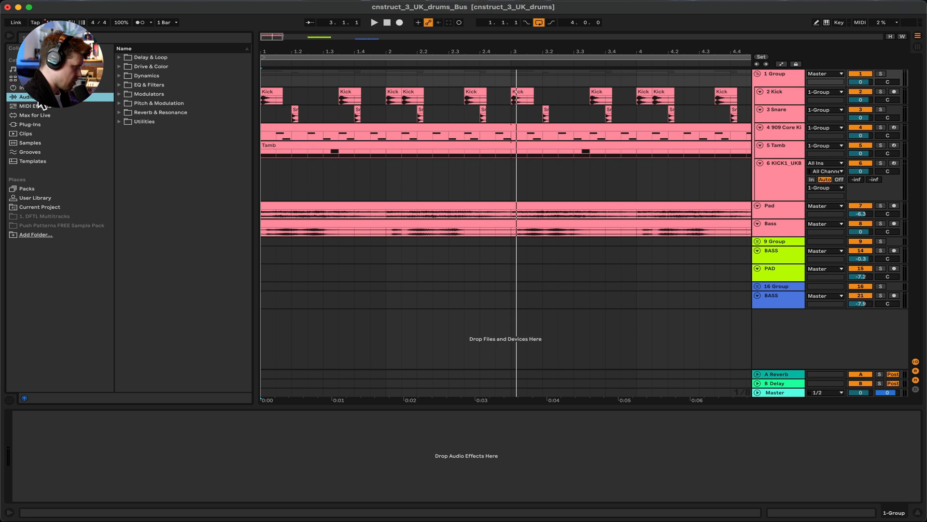
{"action": "left_click", "coordinate": [119, 121]}
{"action": "double_click", "coordinate": [148, 223]}
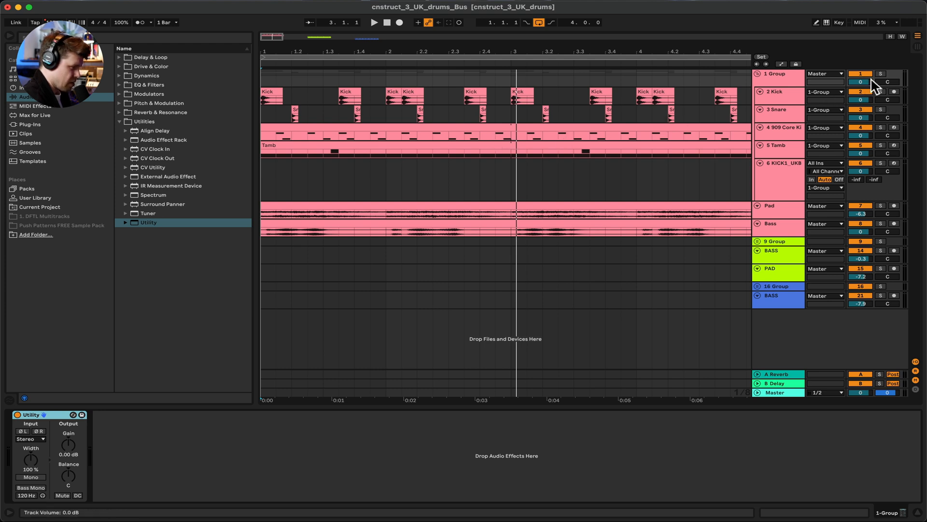
Step: Enlarge the 1 Group track and play the loop to check its level meter
{"action": "left_click_drag", "start_coordinate": [772, 87], "coordinate": [770, 120]}
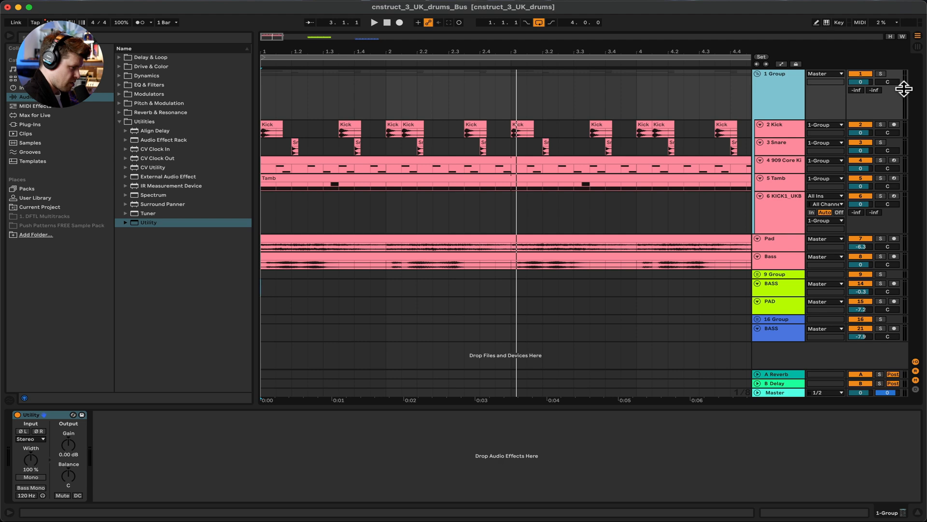
{"action": "key", "text": "space"}
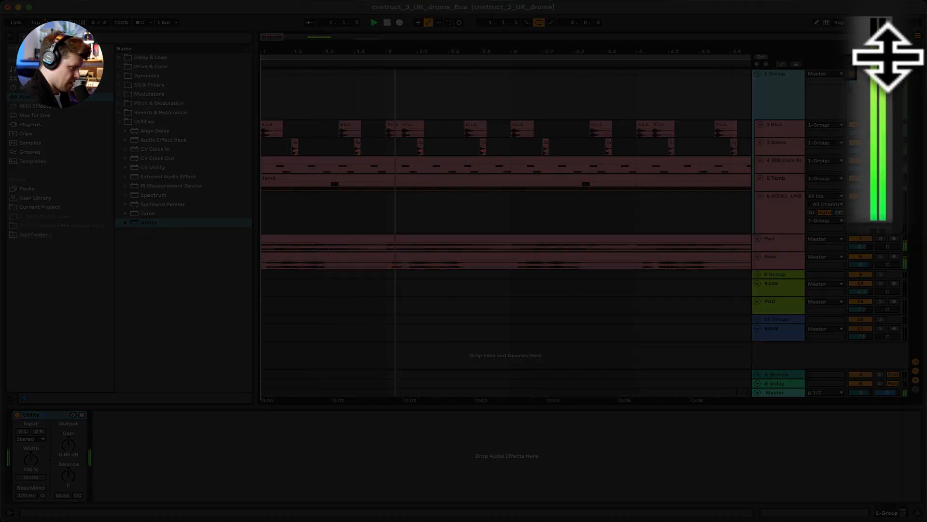
{"action": "key", "text": "space"}
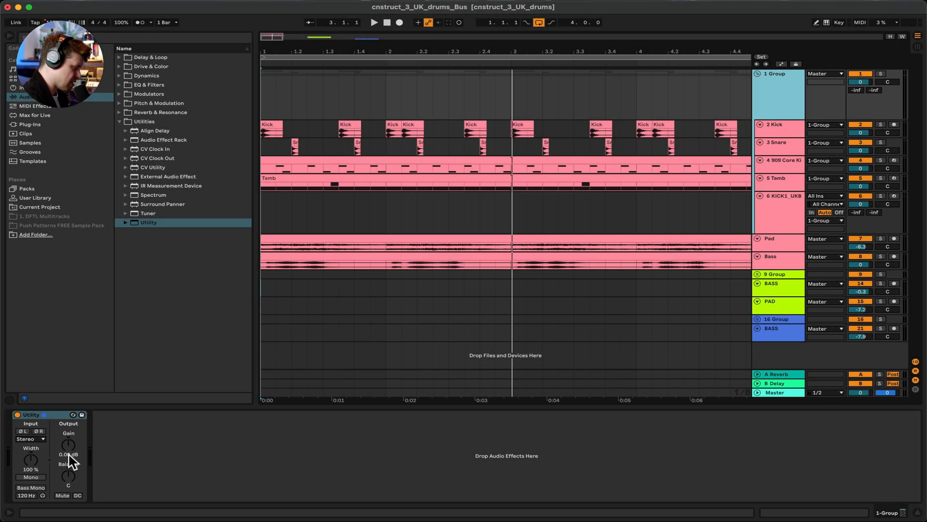
Step: Set the Utility gain to -6 dB and play the loop to check the group's level
{"action": "left_click", "coordinate": [68, 454]}
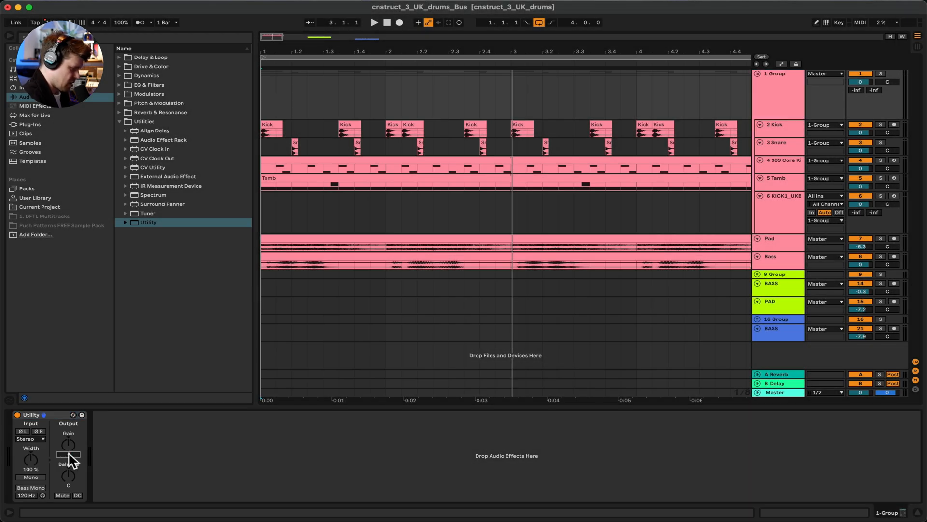
{"action": "key", "text": "space"}
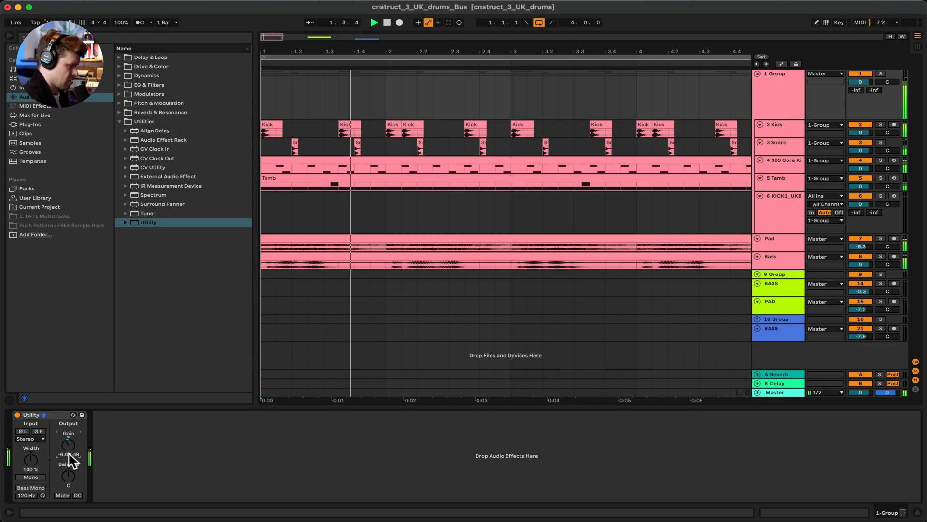
{"action": "key", "text": "space"}
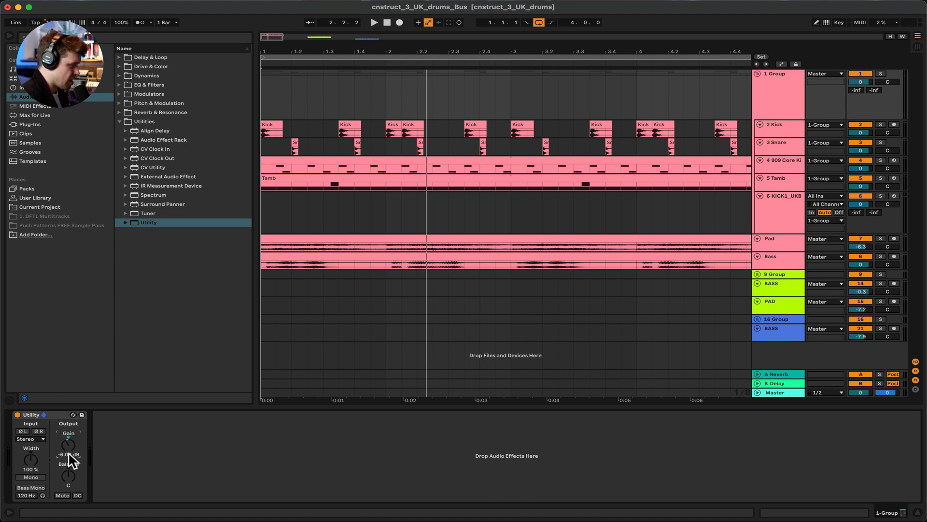
Step: Add EQ Eight from the EQ & Filters effects after Utility on the drum group
{"action": "left_click", "coordinate": [120, 121]}
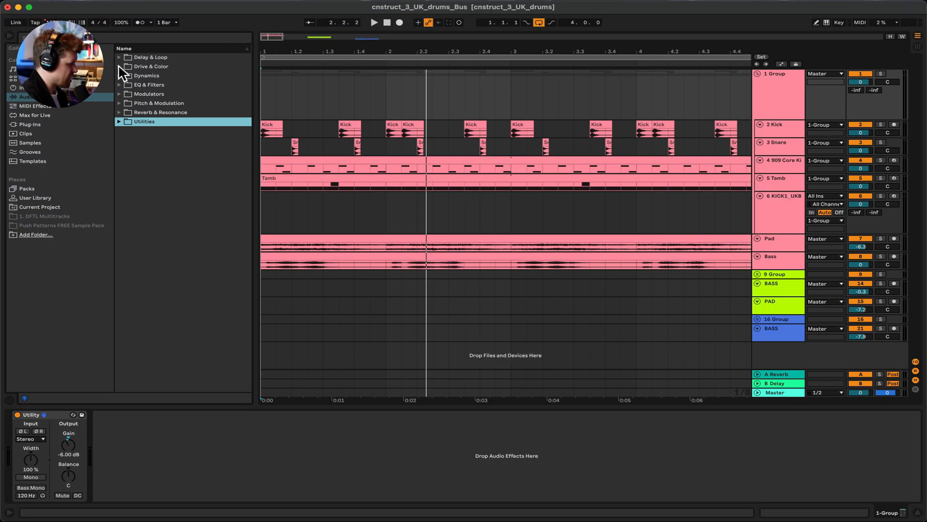
{"action": "left_click", "coordinate": [120, 84]}
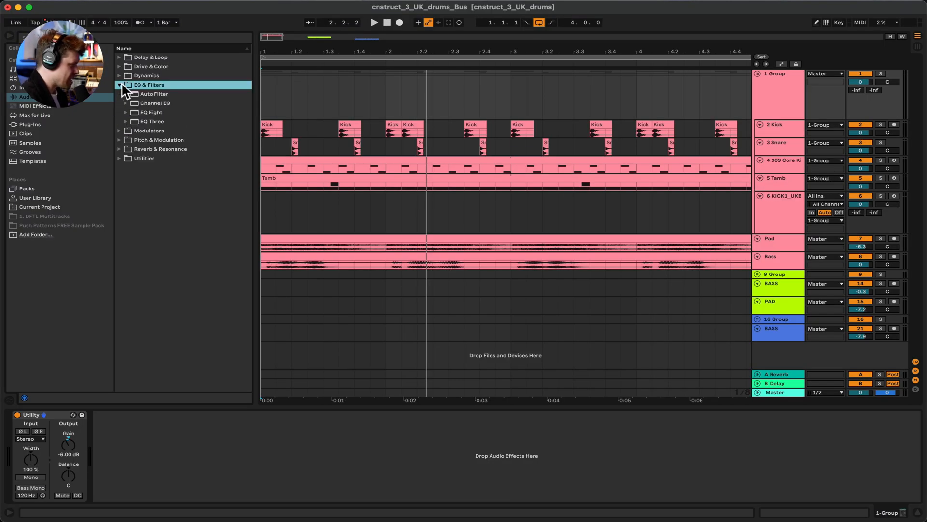
{"action": "left_click", "coordinate": [126, 112]}
{"action": "left_click", "coordinate": [125, 112]}
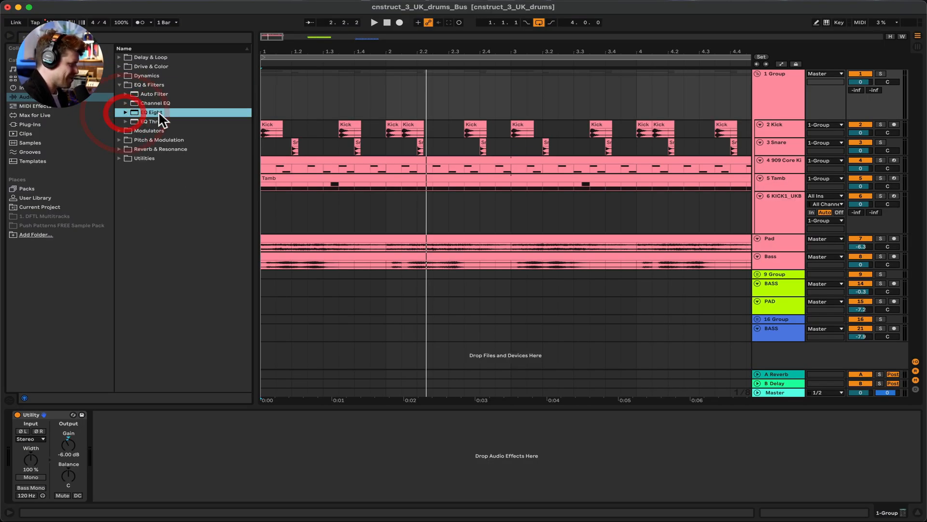
{"action": "left_click_drag", "start_coordinate": [158, 110], "coordinate": [160, 459]}
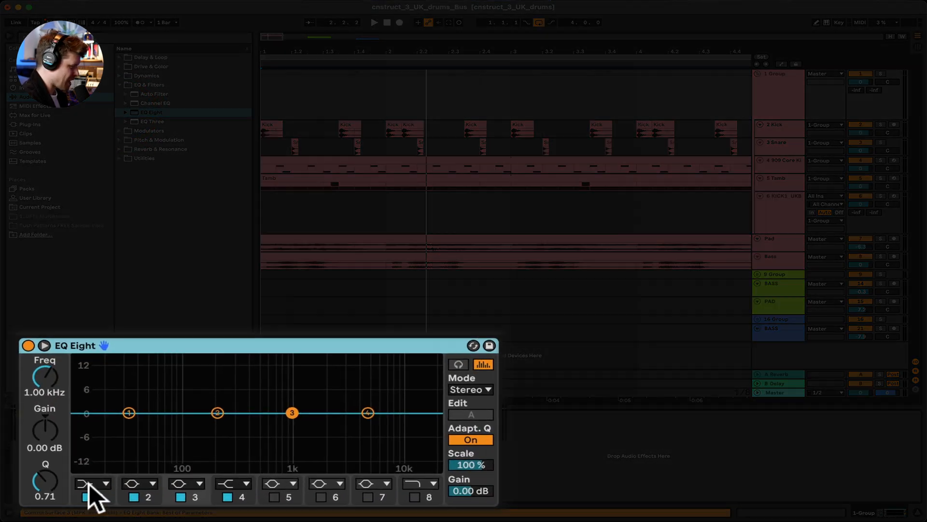
Step: Set EQ Eight's band 1 to a steep x4 low cut and enable band 8 as a high cut at 20 kHz
{"action": "left_click", "coordinate": [138, 484]}
{"action": "left_click", "coordinate": [92, 378]}
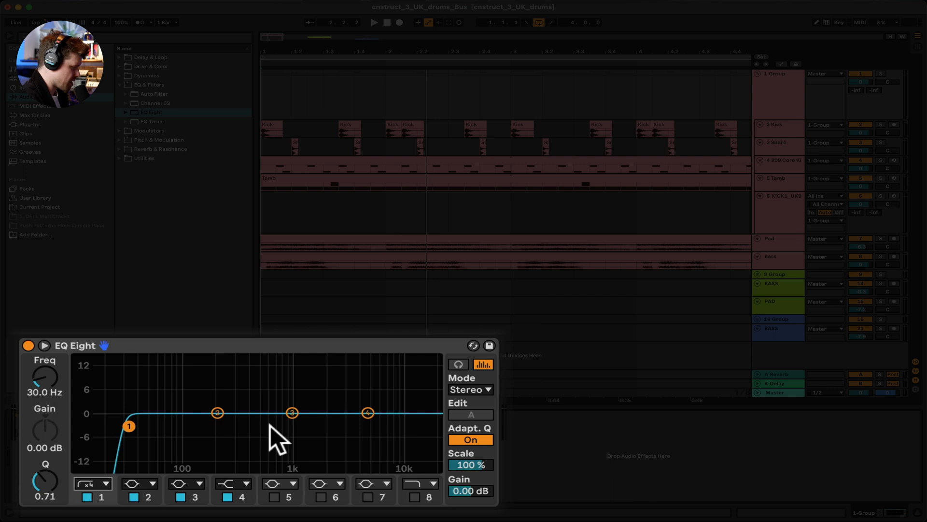
{"action": "left_click", "coordinate": [414, 496]}
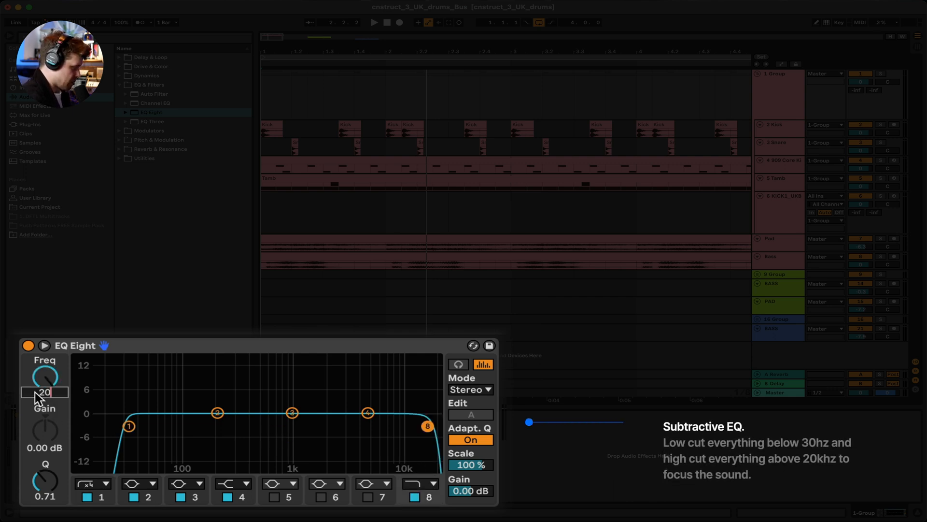
{"action": "left_click", "coordinate": [35, 392]}
{"action": "type", "text": "20000"}
{"action": "key", "text": "Return"}
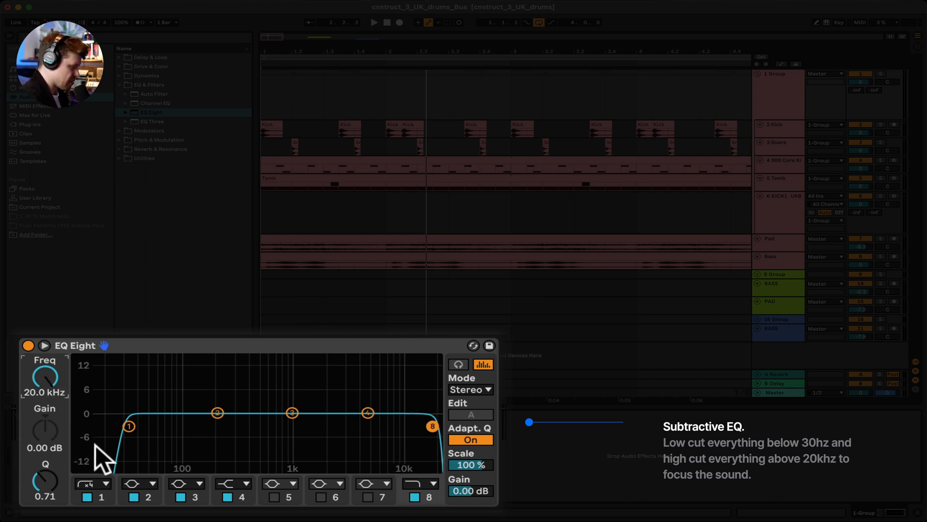
Step: Compare the loop with EQ Eight and its low cut bypassed, and lower the band 1 frequency to about 28.4 Hz
{"action": "left_click", "coordinate": [28, 345]}
{"action": "key", "text": "space"}
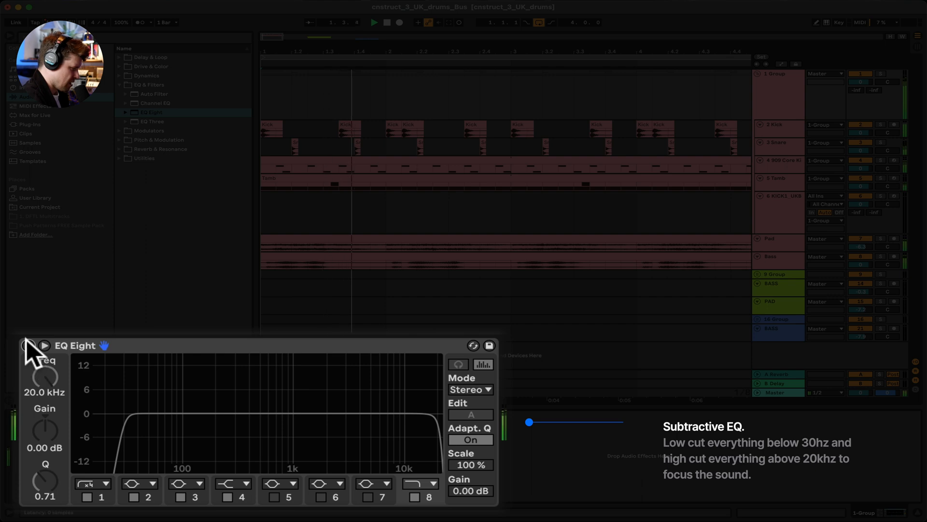
{"action": "left_click", "coordinate": [28, 345]}
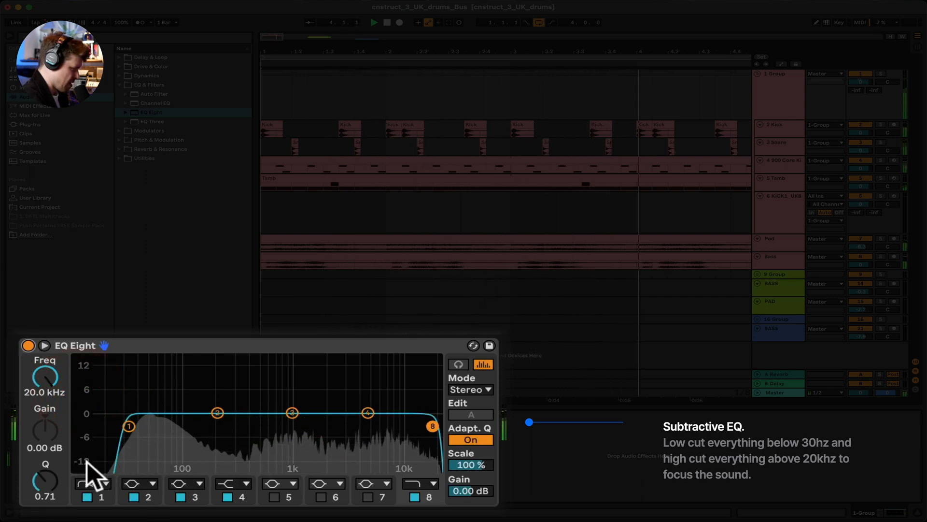
{"action": "left_click", "coordinate": [86, 496]}
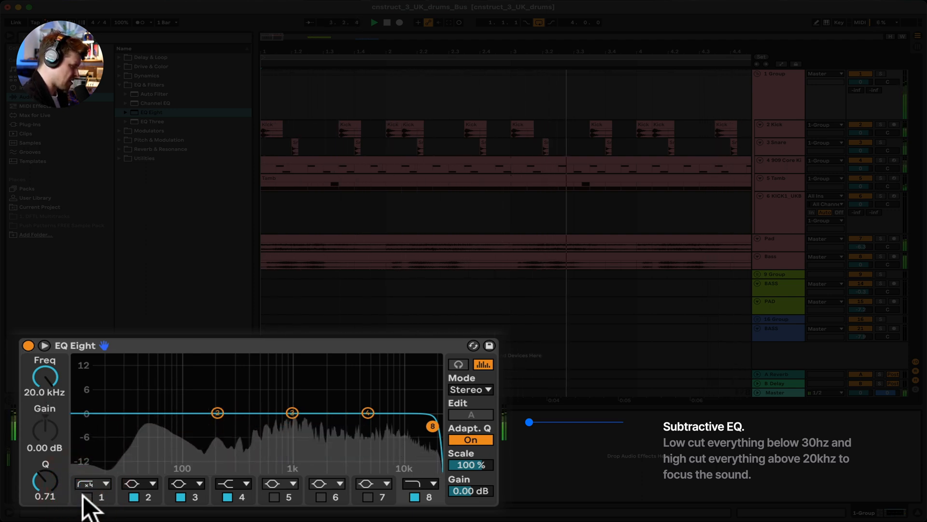
{"action": "left_click", "coordinate": [86, 496]}
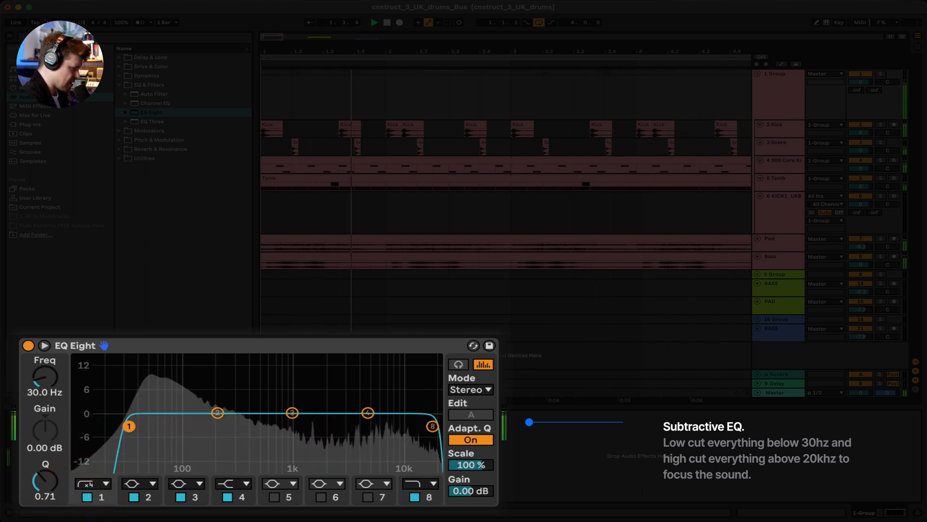
{"action": "left_click_drag", "start_coordinate": [129, 426], "coordinate": [126, 426]}
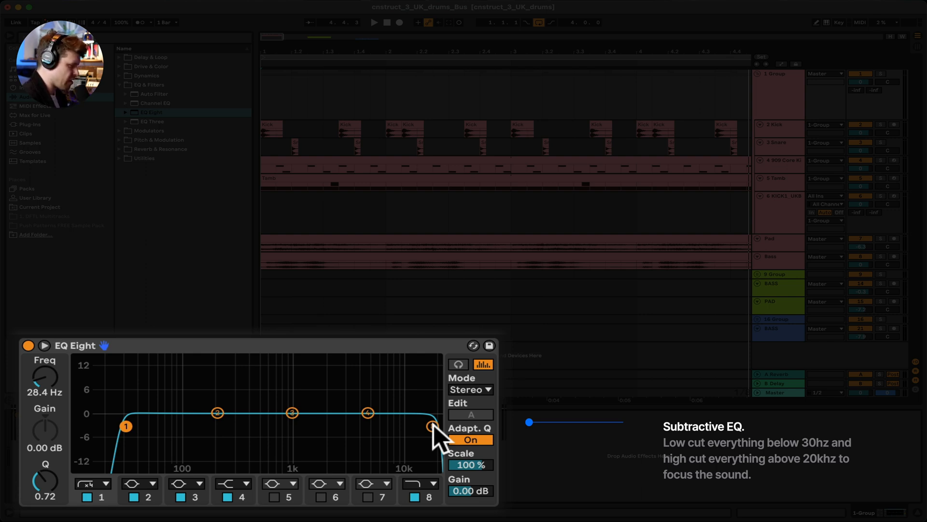
Step: Make EQ Eight's band 4 a bell with Q 18 and about 14.3 dB of boost, and audition it at 3.83 kHz
{"action": "left_click", "coordinate": [226, 484]}
{"action": "left_click", "coordinate": [237, 416]}
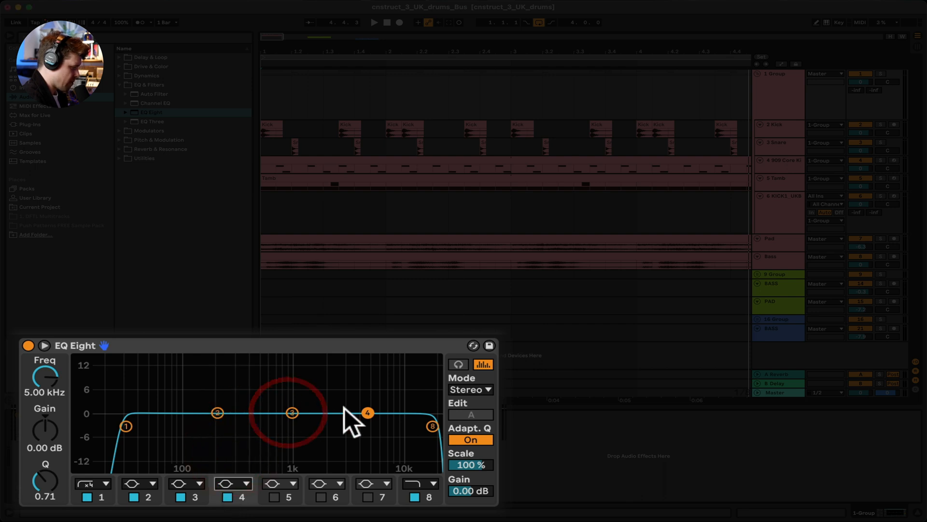
{"action": "left_click_drag", "start_coordinate": [368, 413], "coordinate": [368, 393]}
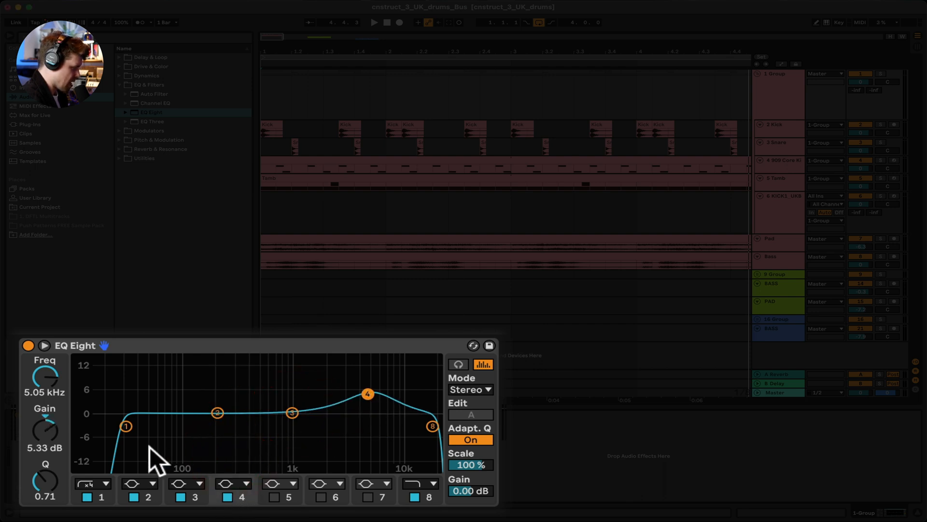
{"action": "left_click_drag", "start_coordinate": [45, 483], "coordinate": [44, 471]}
{"action": "left_click_drag", "start_coordinate": [368, 393], "coordinate": [368, 366]}
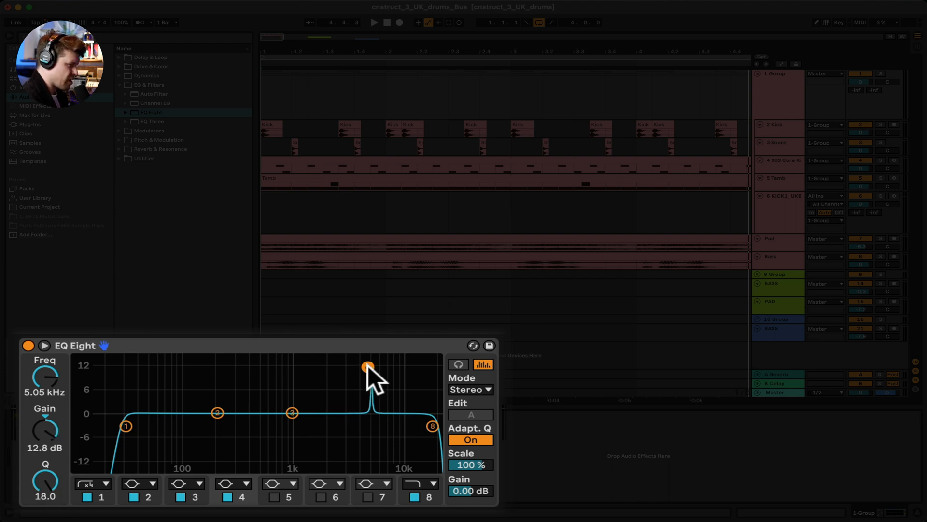
{"action": "mouse_move", "coordinate": [368, 367]}
{"action": "left_mouse_down"}
{"action": "mouse_move", "coordinate": [387, 383]}
{"action": "mouse_move", "coordinate": [355, 361]}
{"action": "left_mouse_up"}
{"action": "key", "text": "space"}
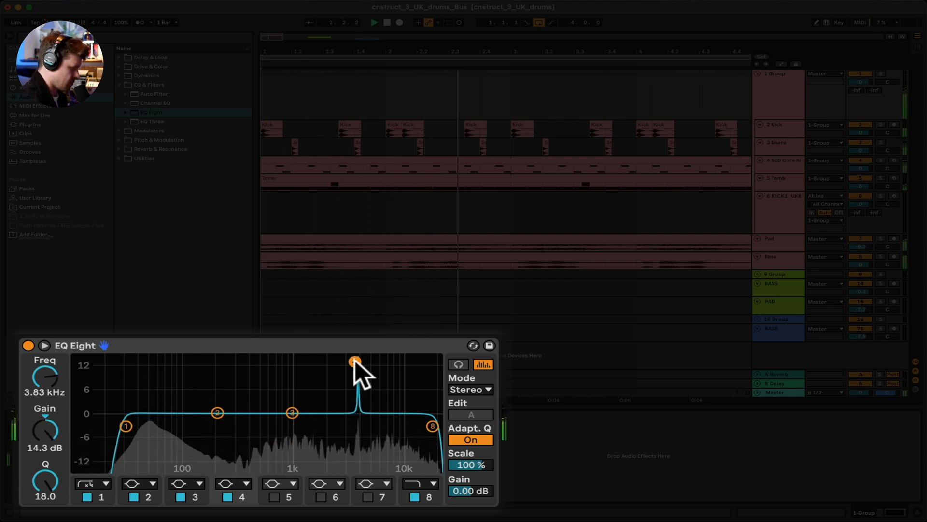
{"action": "key", "text": "space"}
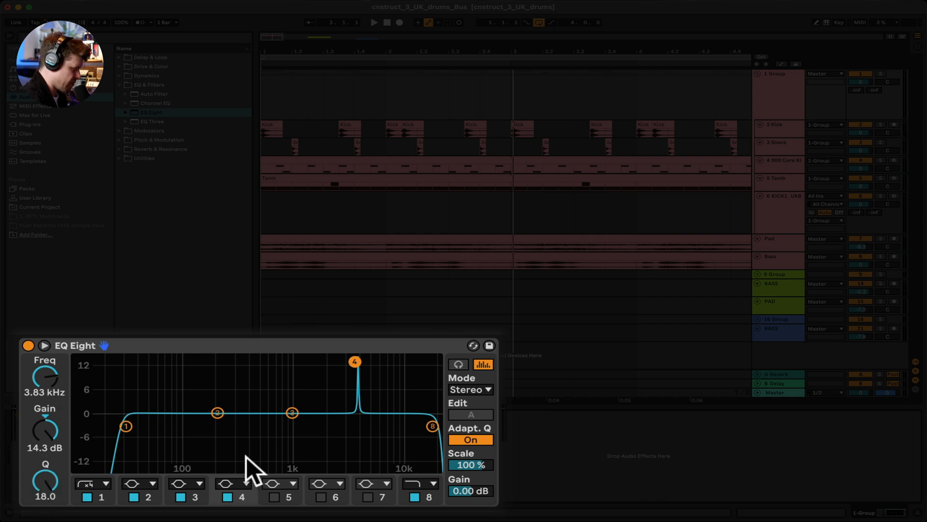
Step: Cut EQ Eight's band 4 to about -5.24 dB and compare the loop with the EQ off and on
{"action": "left_click_drag", "start_coordinate": [45, 430], "coordinate": [45, 466]}
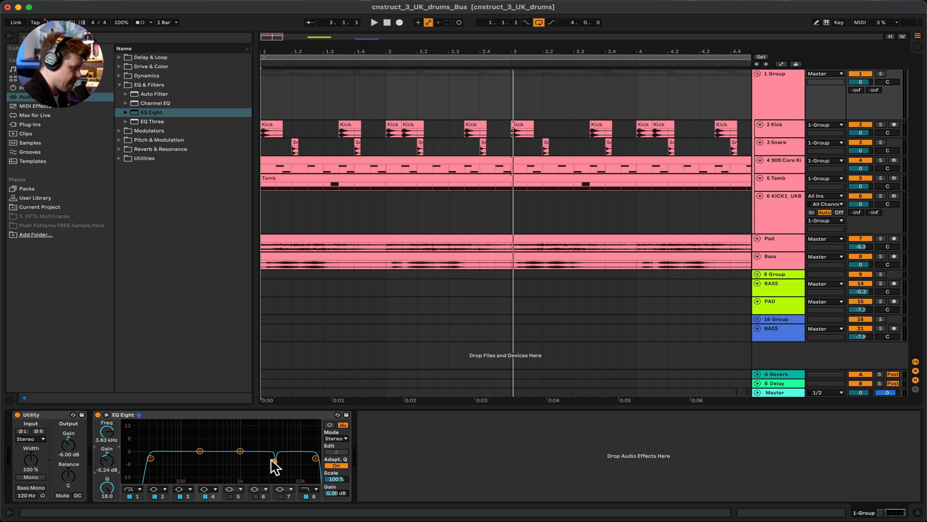
{"action": "key", "text": "space"}
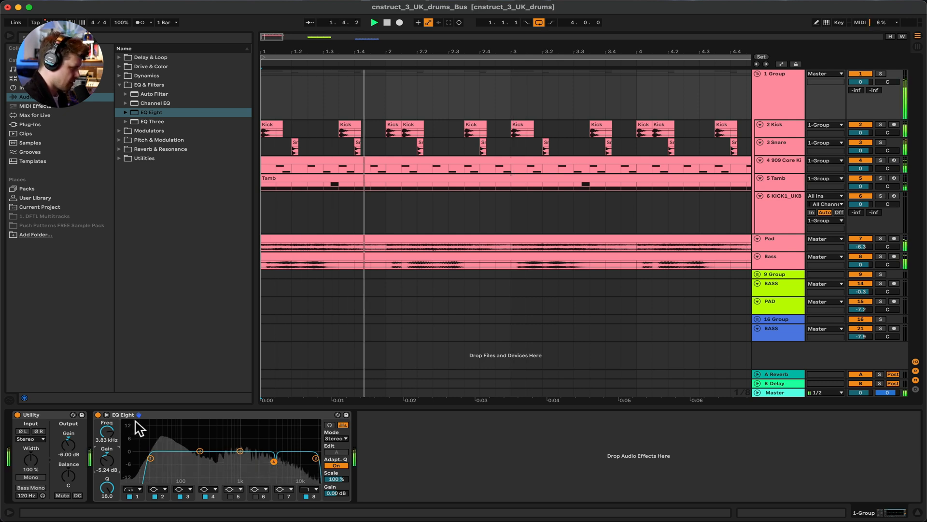
{"action": "left_click", "coordinate": [98, 414]}
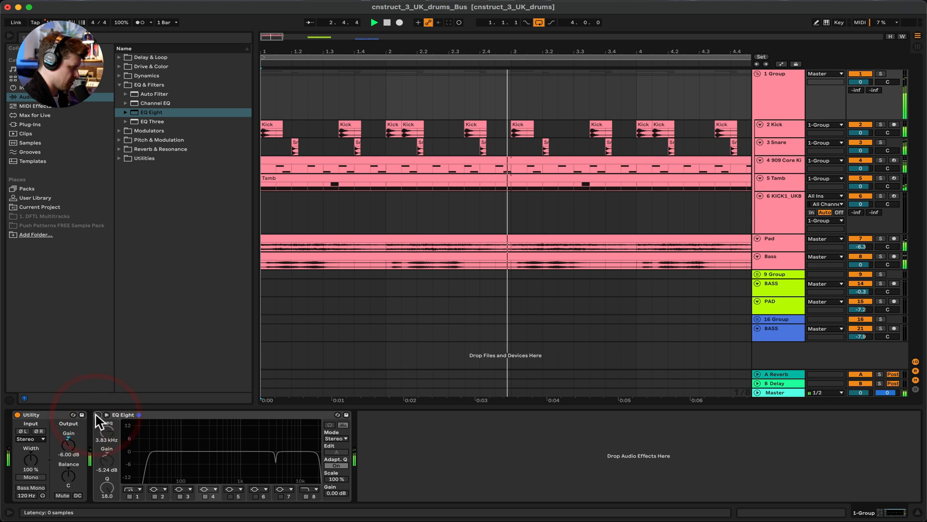
{"action": "left_click", "coordinate": [98, 415]}
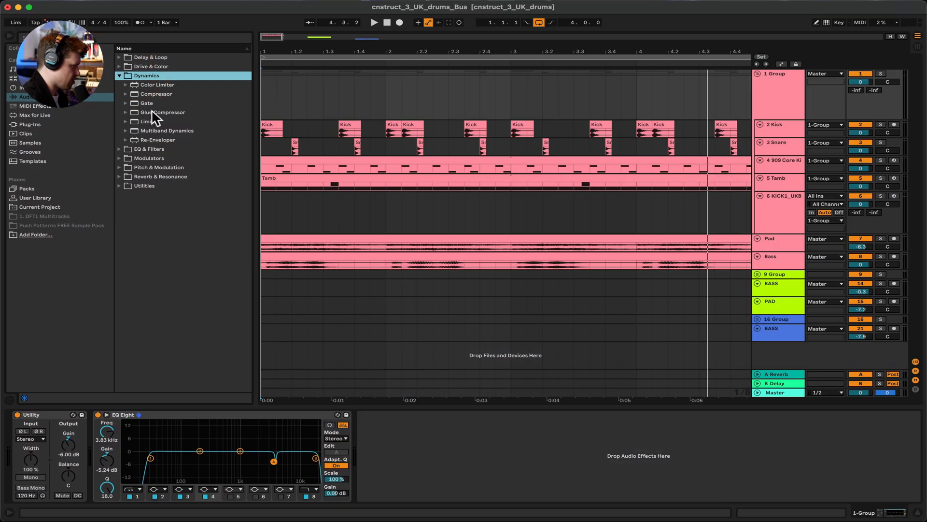
Step: Add a Glue Compressor after EQ Eight and lower its threshold to about -13.3 dB while the loop plays
{"action": "left_click_drag", "start_coordinate": [154, 116], "coordinate": [419, 473]}
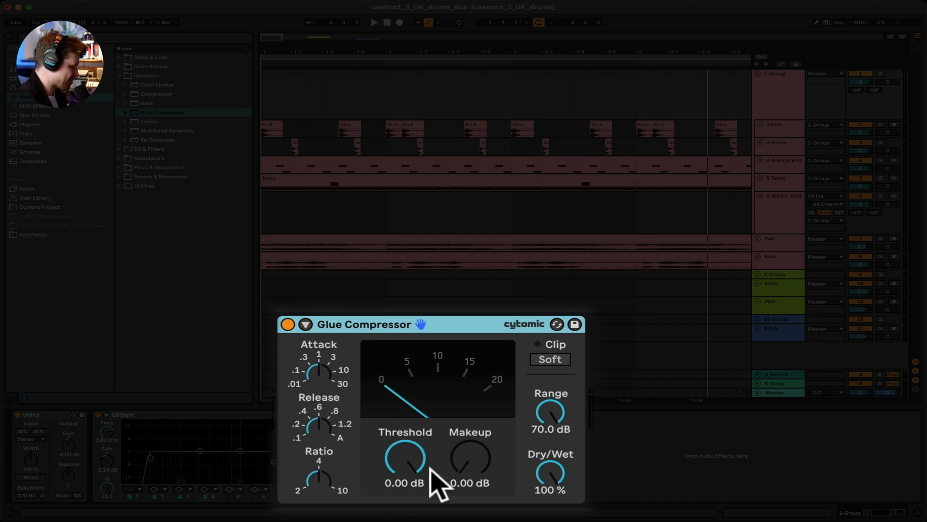
{"action": "left_click", "coordinate": [410, 461]}
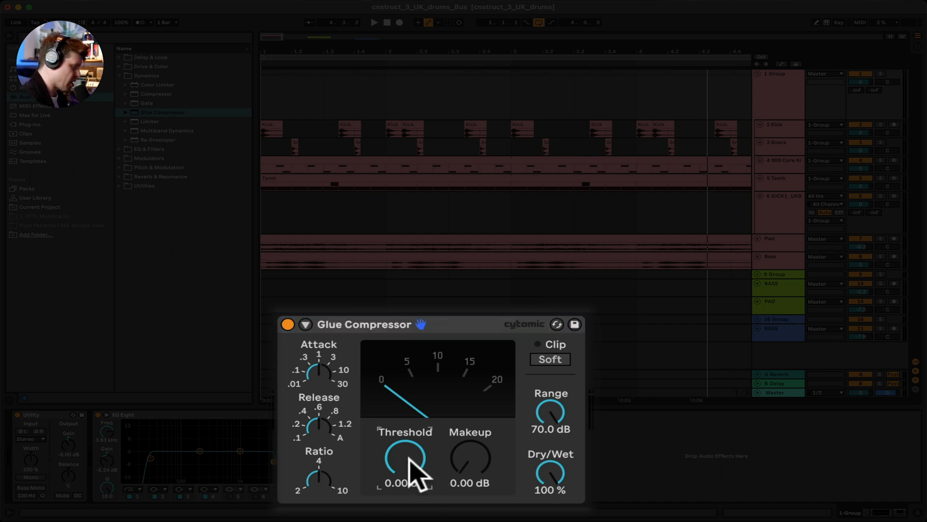
{"action": "left_click_drag", "start_coordinate": [410, 461], "coordinate": [414, 465]}
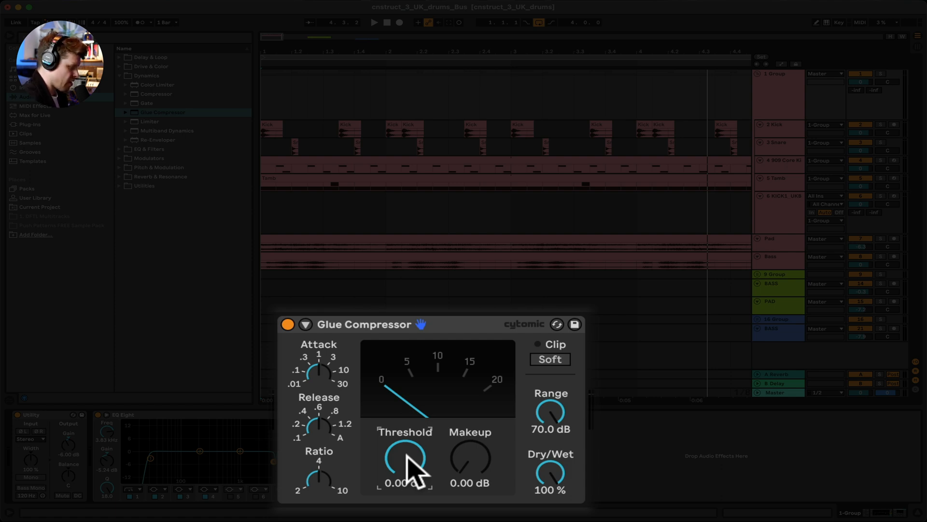
{"action": "key", "text": "space"}
{"action": "mouse_move", "coordinate": [414, 471]}
{"action": "left_mouse_down"}
{"action": "mouse_move", "coordinate": [414, 501]}
{"action": "mouse_move", "coordinate": [414, 481]}
{"action": "left_mouse_up"}
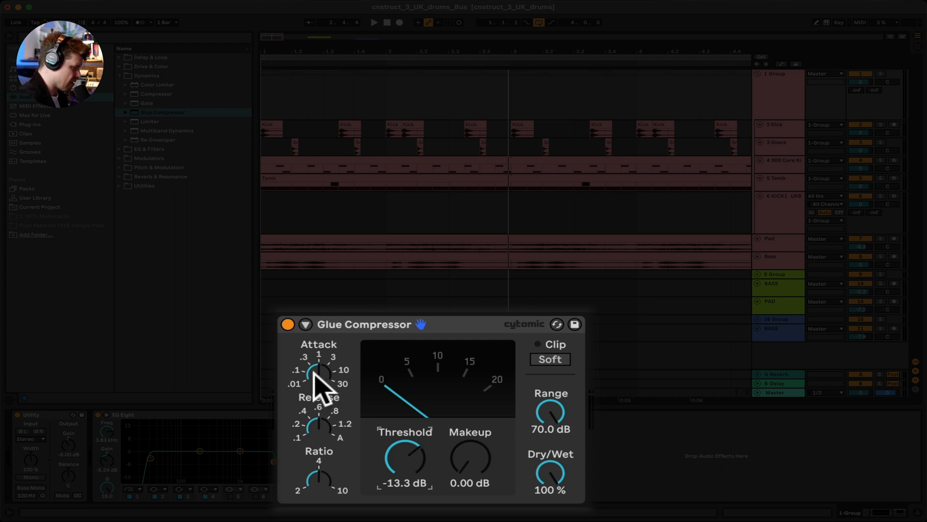
Step: Set the Glue Compressor's attack to 10 and its release to .2 while auditioning the loop
{"action": "key", "text": "space"}
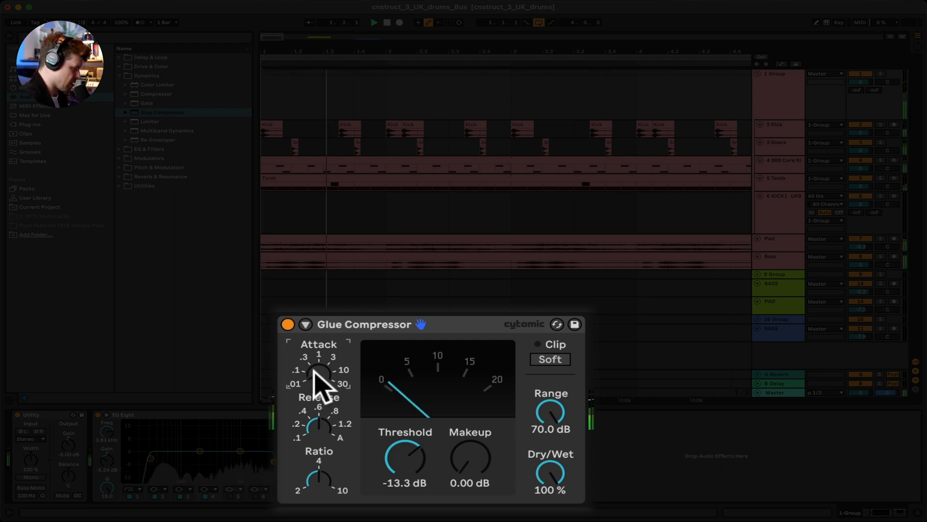
{"action": "left_click_drag", "start_coordinate": [314, 374], "coordinate": [314, 345]}
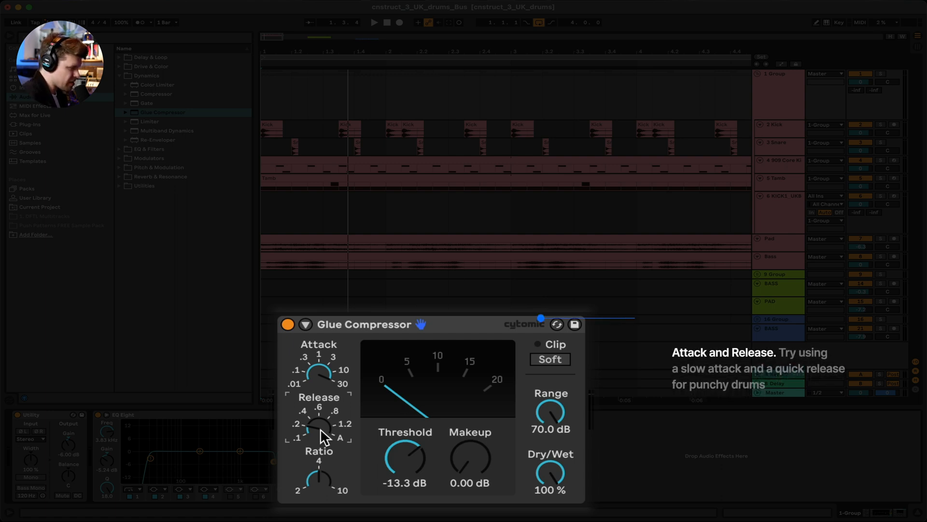
{"action": "left_click", "coordinate": [320, 373]}
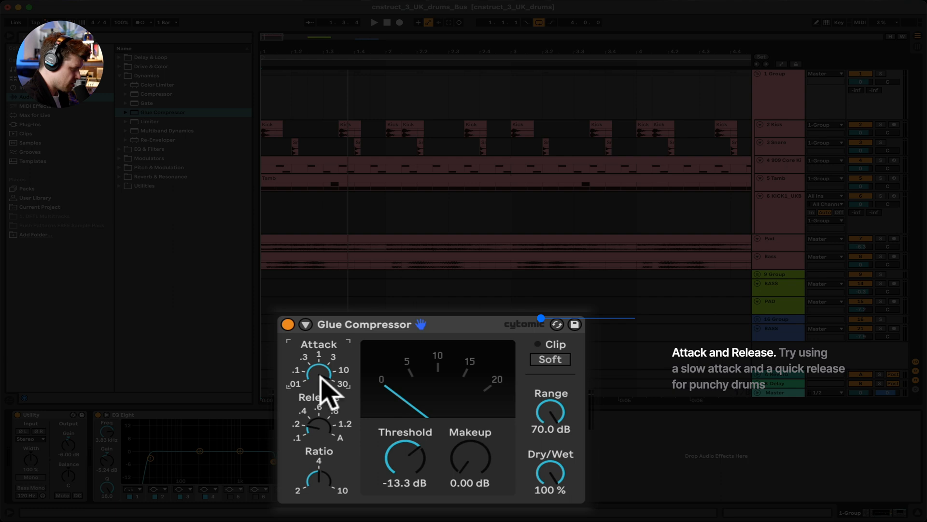
{"action": "left_click", "coordinate": [320, 417]}
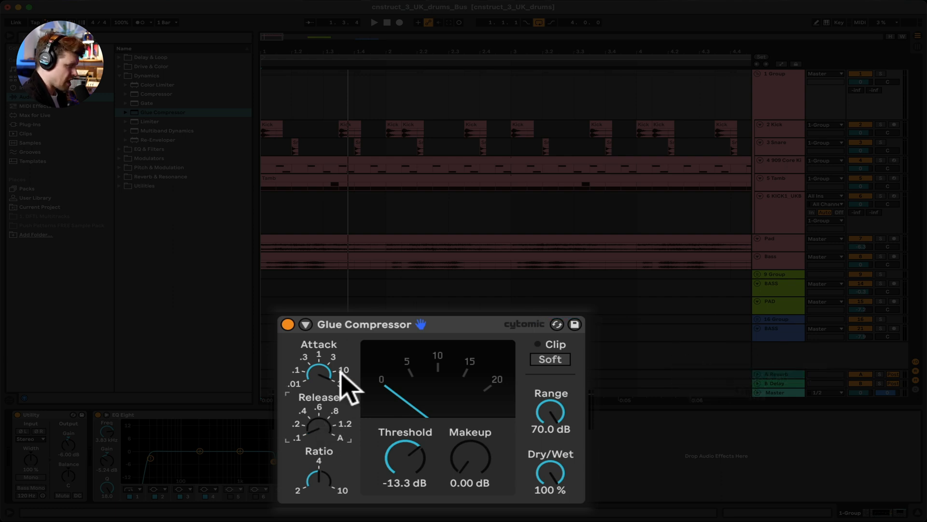
{"action": "key", "text": "space"}
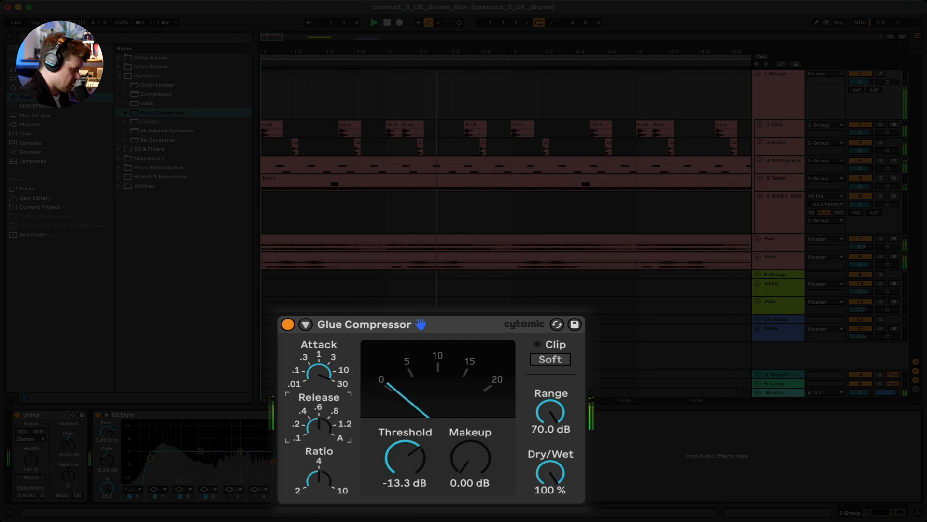
{"action": "left_click", "coordinate": [319, 372]}
{"action": "mouse_move", "coordinate": [319, 372]}
{"action": "left_mouse_down"}
{"action": "mouse_move", "coordinate": [319, 388]}
{"action": "mouse_move", "coordinate": [319, 345]}
{"action": "mouse_move", "coordinate": [319, 354]}
{"action": "left_mouse_up"}
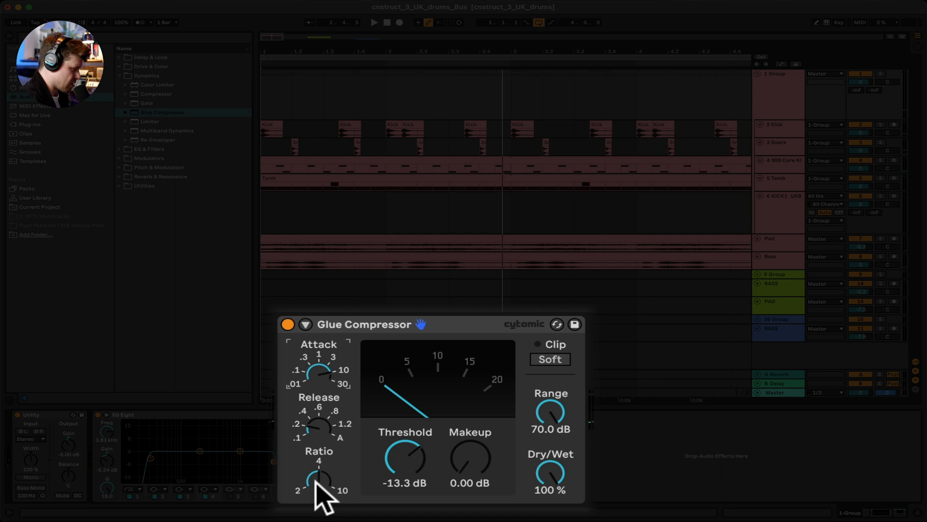
Step: Compare the playing loop with the Glue Compressor bypassed and active several times
{"action": "left_click", "coordinate": [288, 324]}
{"action": "left_click", "coordinate": [288, 325]}
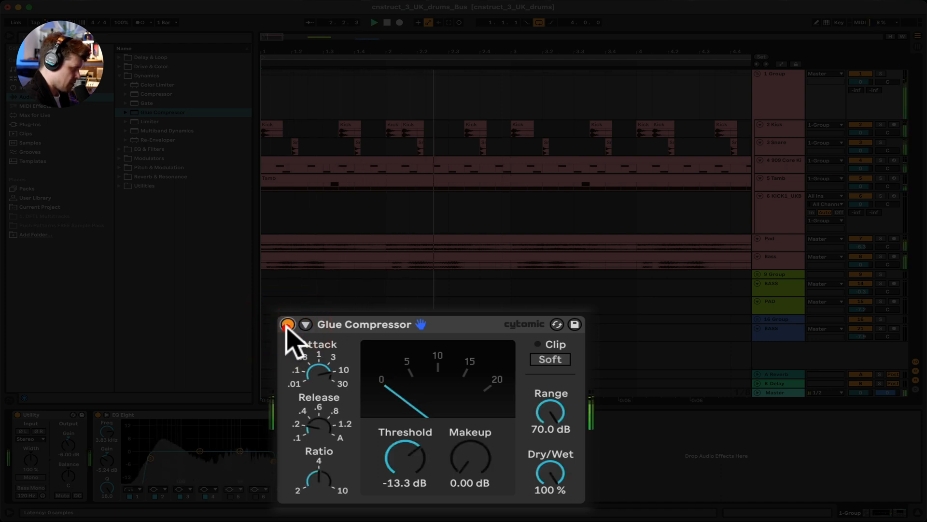
{"action": "left_click", "coordinate": [287, 325]}
{"action": "left_click", "coordinate": [287, 325]}
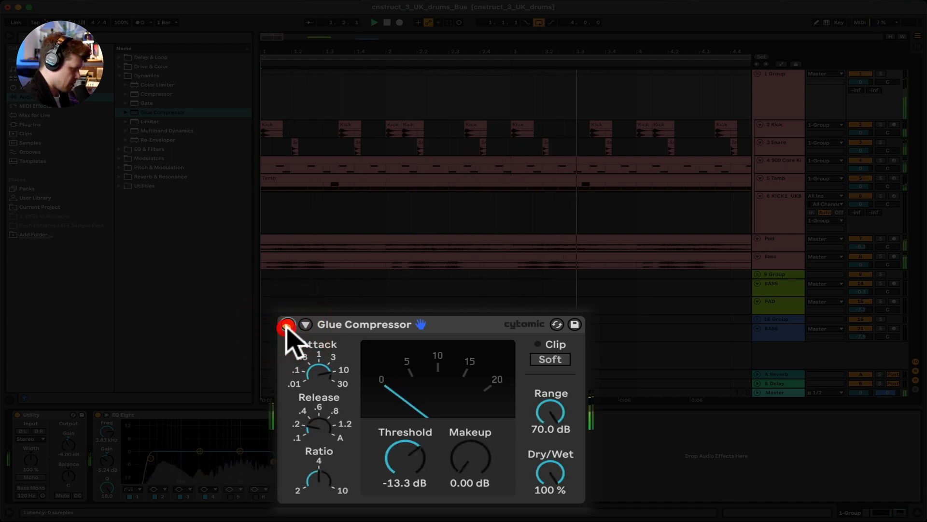
{"action": "left_click", "coordinate": [287, 325]}
{"action": "left_click", "coordinate": [288, 325]}
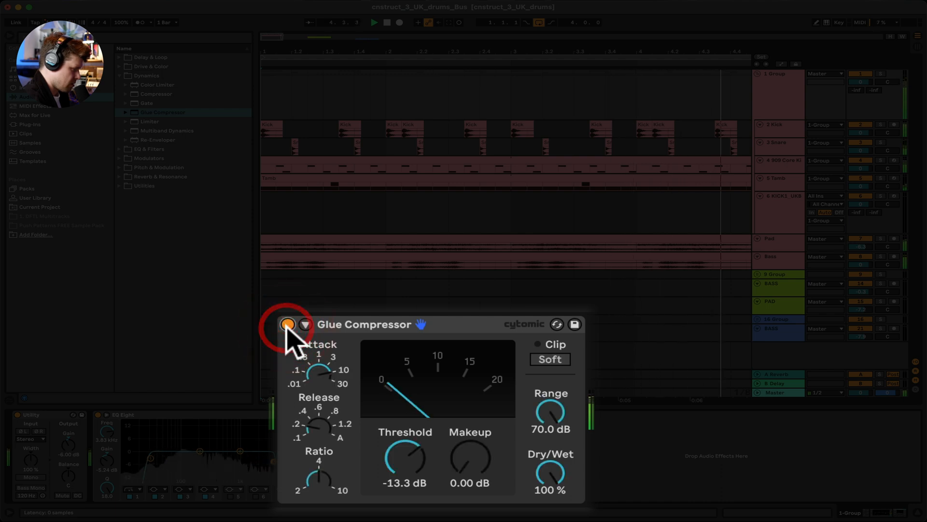
{"action": "left_click", "coordinate": [287, 324]}
{"action": "left_click", "coordinate": [287, 325]}
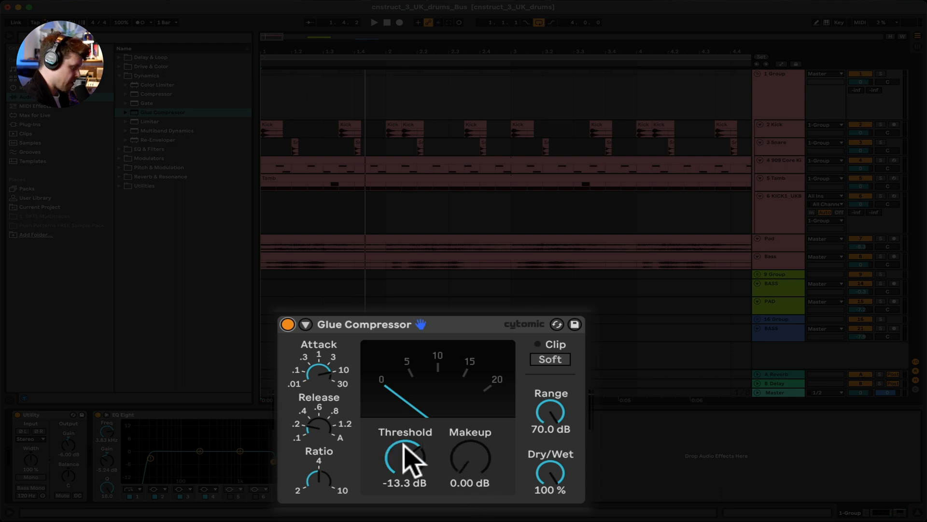
Step: Lower the Glue Compressor's threshold to about -24.1 dB and compare the loop with it off and on
{"action": "mouse_move", "coordinate": [405, 459]}
{"action": "left_mouse_down"}
{"action": "mouse_move", "coordinate": [405, 476]}
{"action": "mouse_move", "coordinate": [412, 459]}
{"action": "left_mouse_up"}
{"action": "key", "text": "space"}
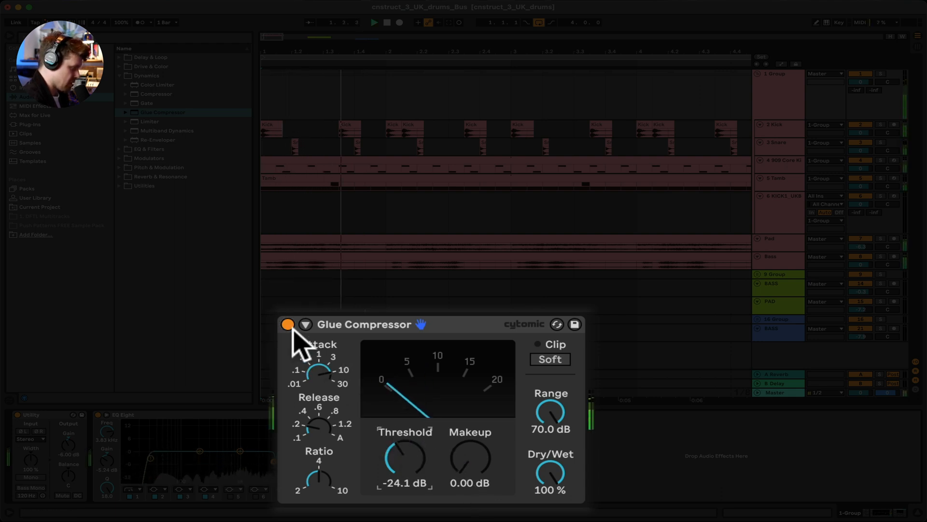
{"action": "left_click", "coordinate": [288, 326]}
{"action": "left_click", "coordinate": [289, 326]}
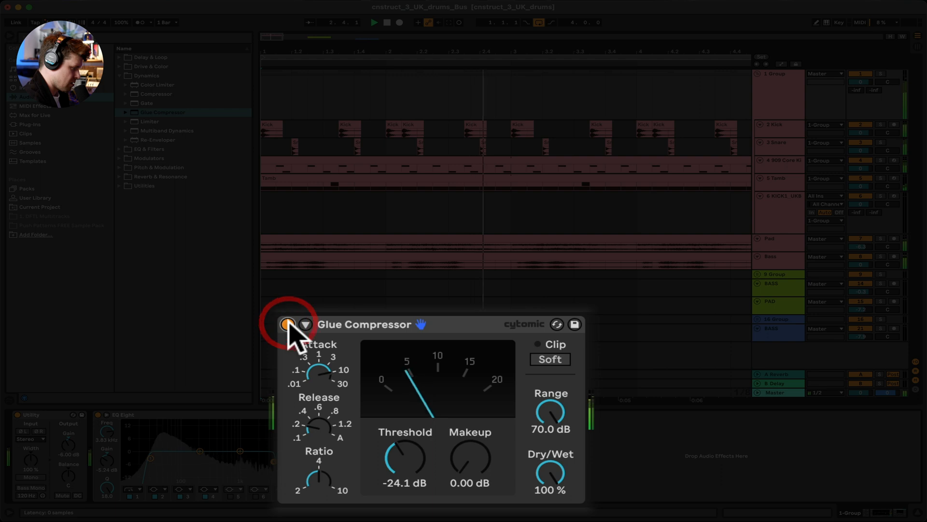
Step: Set the Glue Compressor's makeup gain to 2 dB and compare the loop with the compressor bypassed and active
{"action": "left_click", "coordinate": [464, 483]}
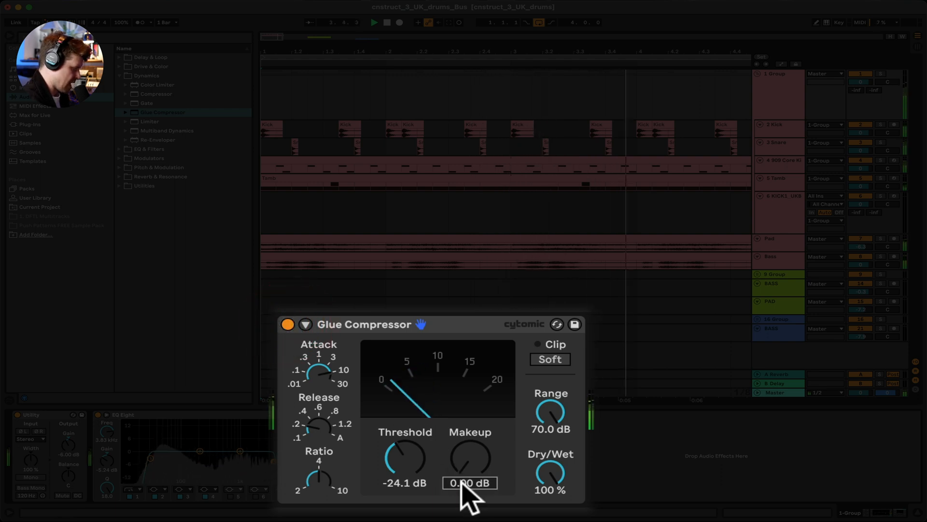
{"action": "type", "text": "2"}
{"action": "key", "text": "Return"}
{"action": "left_click", "coordinate": [287, 323]}
{"action": "left_click", "coordinate": [287, 323]}
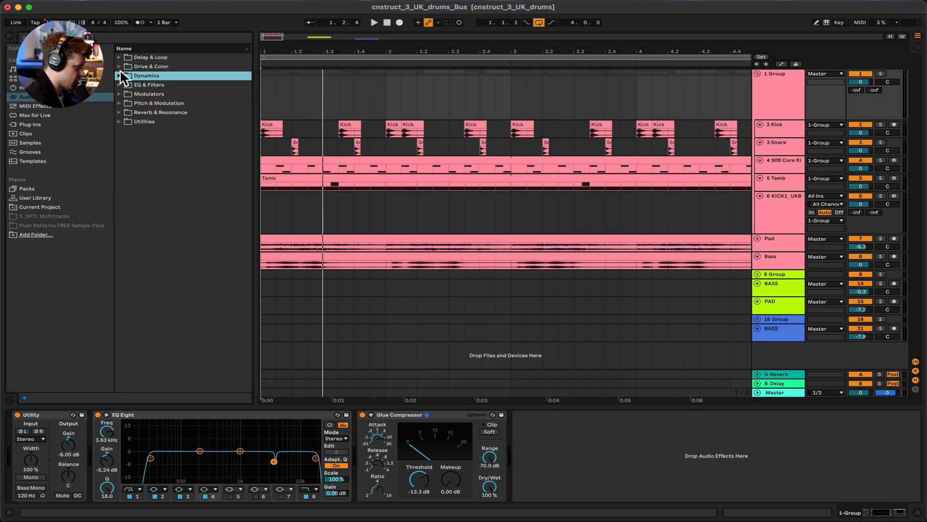
Step: Add a Saturator after the Glue Compressor and turn on its DC filter
{"action": "left_click", "coordinate": [119, 66]}
{"action": "left_click_drag", "start_coordinate": [153, 151], "coordinate": [556, 444]}
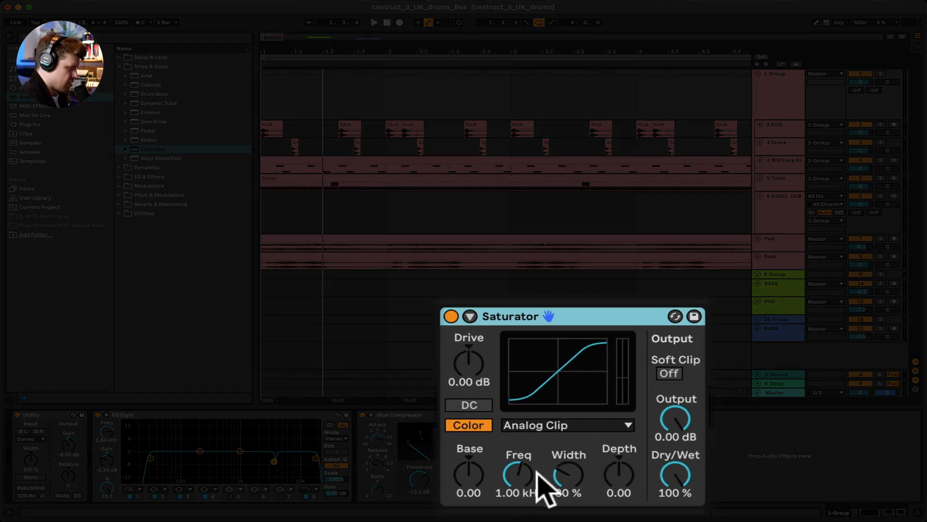
{"action": "left_click", "coordinate": [480, 405]}
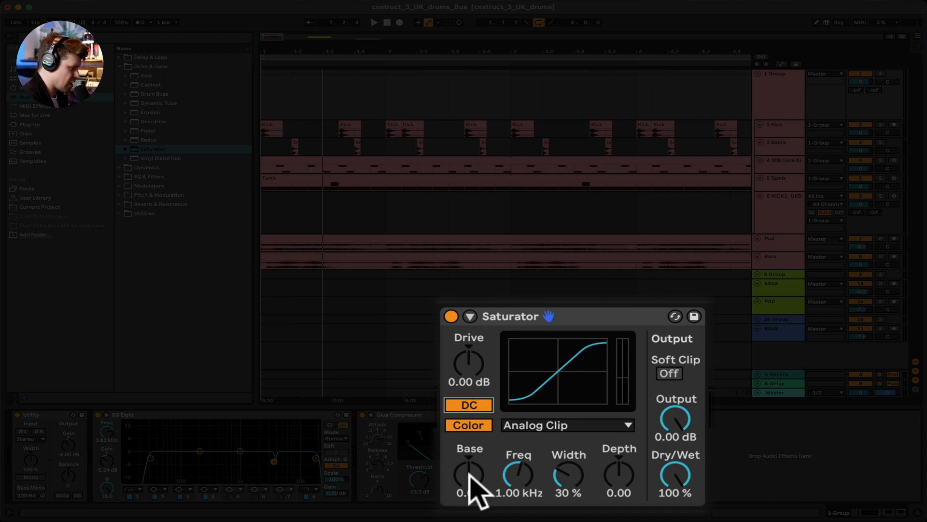
Step: Lower the Saturator's Base to about -22.9 and raise its Drive to about 9.14 dB while auditioning the loop
{"action": "key", "text": "space"}
{"action": "left_click_drag", "start_coordinate": [469, 473], "coordinate": [469, 462]}
{"action": "key", "text": "space"}
{"action": "left_click_drag", "start_coordinate": [468, 473], "coordinate": [469, 493]}
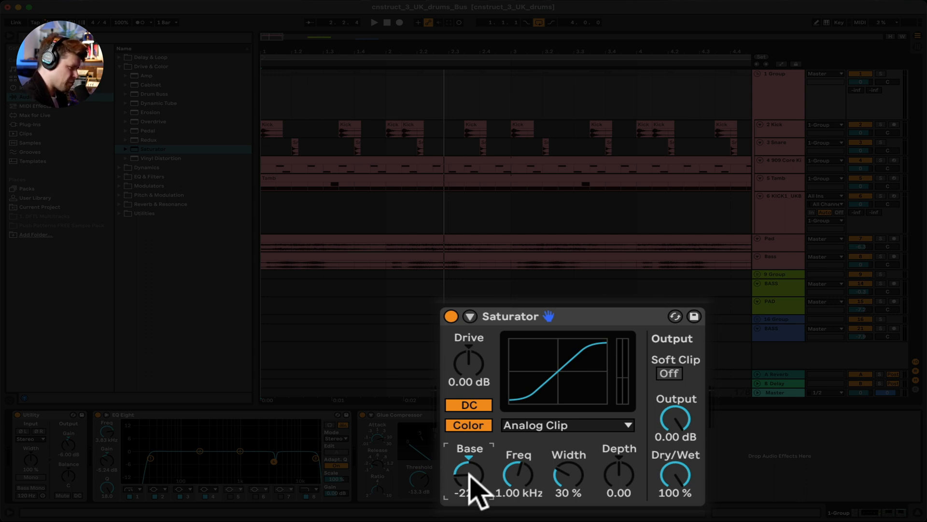
{"action": "key", "text": "space"}
{"action": "left_click_drag", "start_coordinate": [469, 474], "coordinate": [469, 480]}
{"action": "left_click_drag", "start_coordinate": [472, 381], "coordinate": [472, 363]}
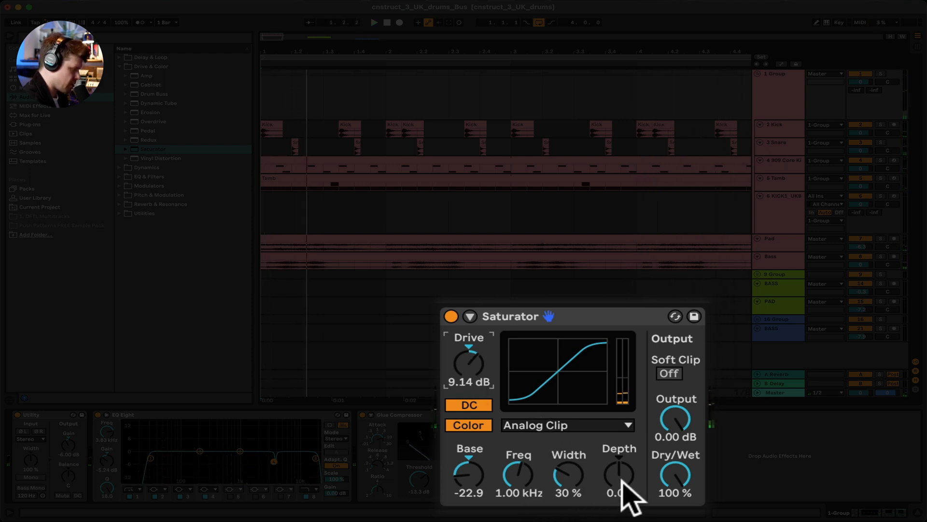
Step: Set the Saturator's color Width to 100 %, Freq to about 283 Hz and Depth to about 14.1 during playback
{"action": "left_click", "coordinate": [568, 475]}
{"action": "left_click", "coordinate": [518, 475]}
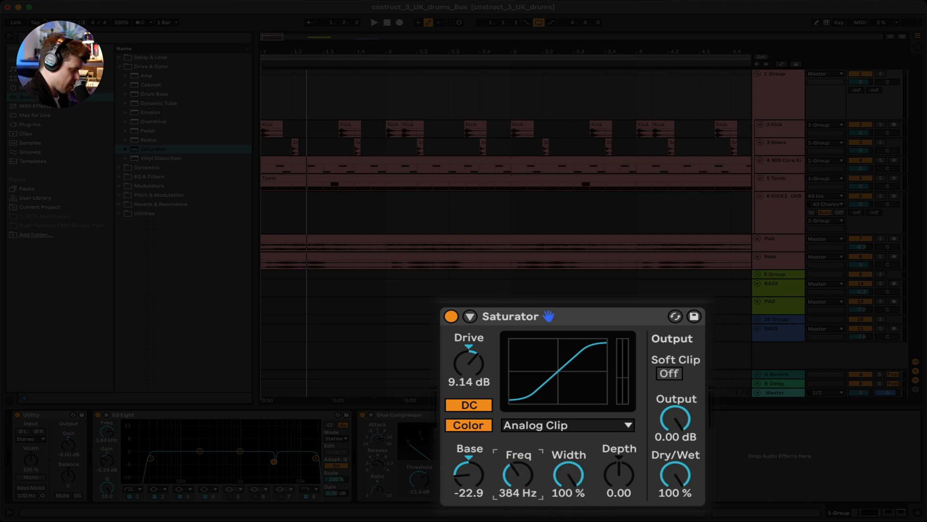
{"action": "left_click", "coordinate": [615, 485]}
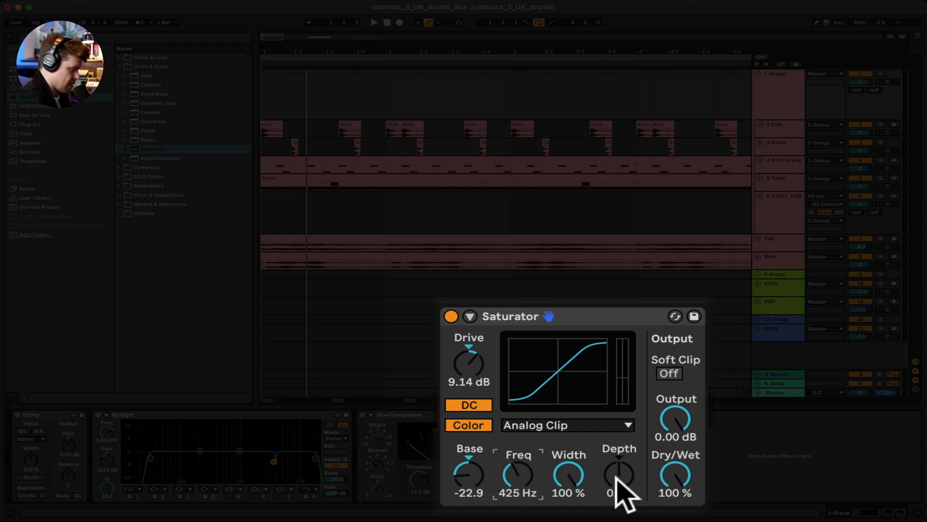
{"action": "key", "text": "space"}
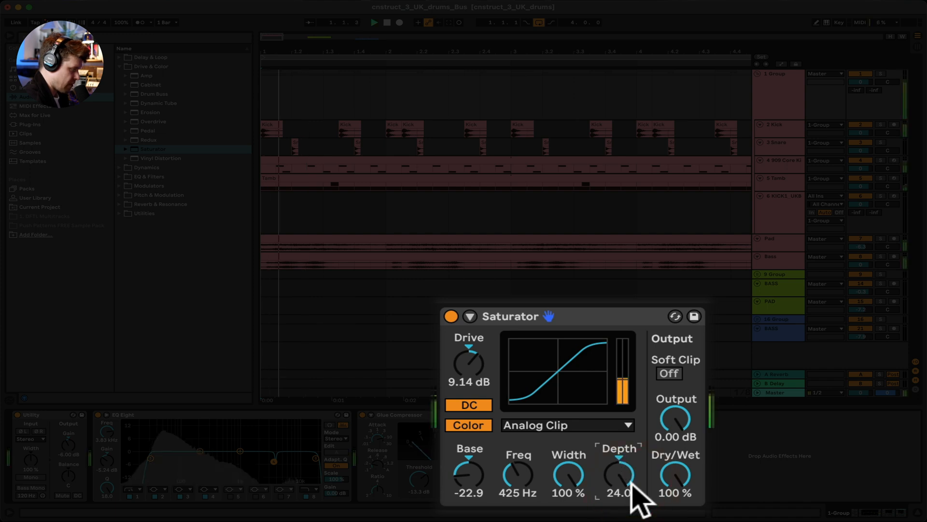
{"action": "mouse_move", "coordinate": [518, 470]}
{"action": "left_mouse_down"}
{"action": "mouse_move", "coordinate": [518, 432]}
{"action": "mouse_move", "coordinate": [518, 476]}
{"action": "left_mouse_up"}
{"action": "left_click_drag", "start_coordinate": [518, 475], "coordinate": [518, 479]}
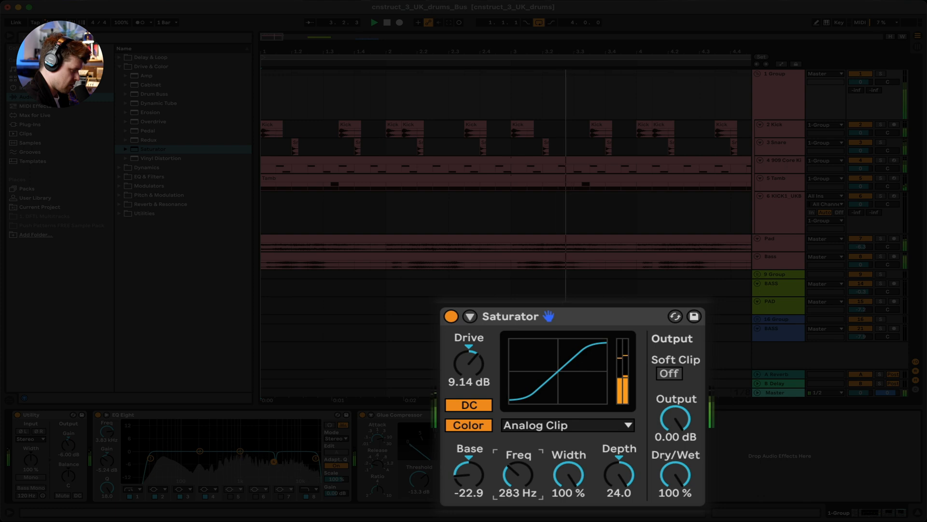
{"action": "left_click_drag", "start_coordinate": [618, 474], "coordinate": [621, 483]}
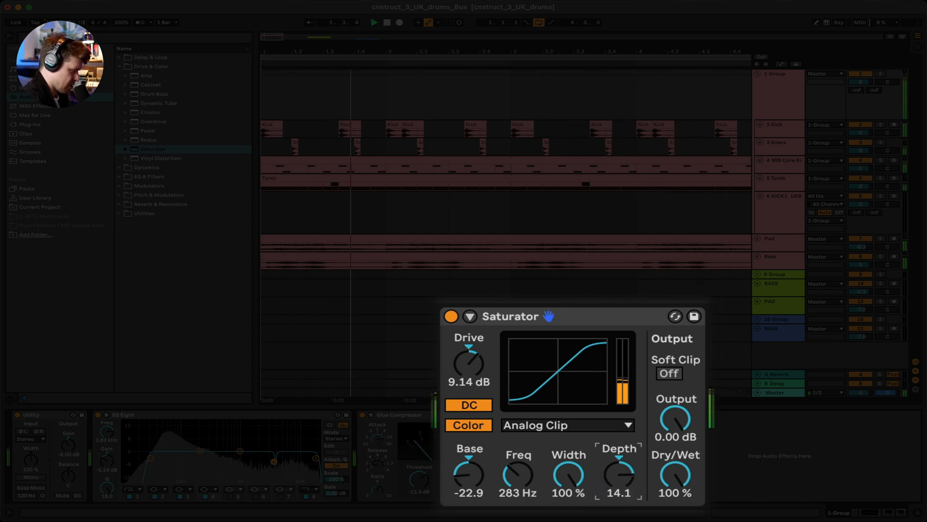
Step: Turn on the Saturator's Soft Clip and compare the loop with the Saturator bypassed and active
{"action": "left_click", "coordinate": [451, 316]}
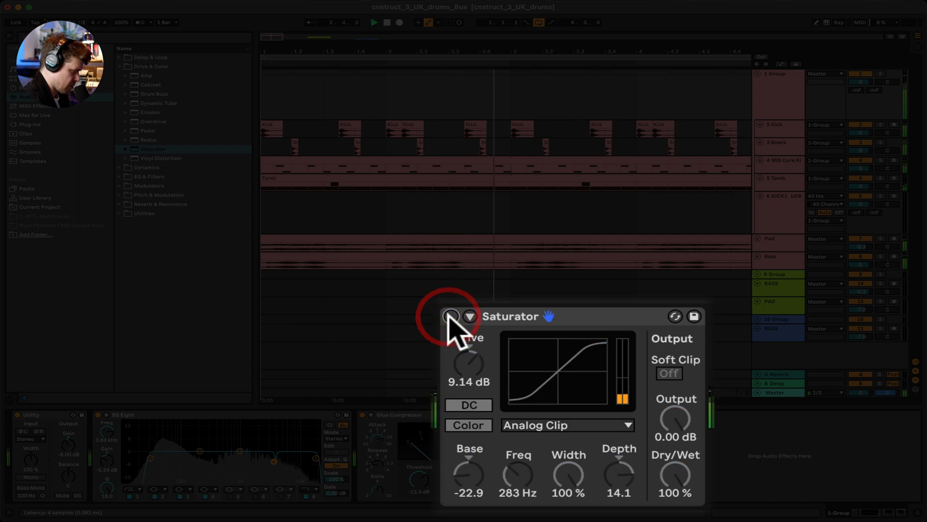
{"action": "left_click", "coordinate": [451, 317]}
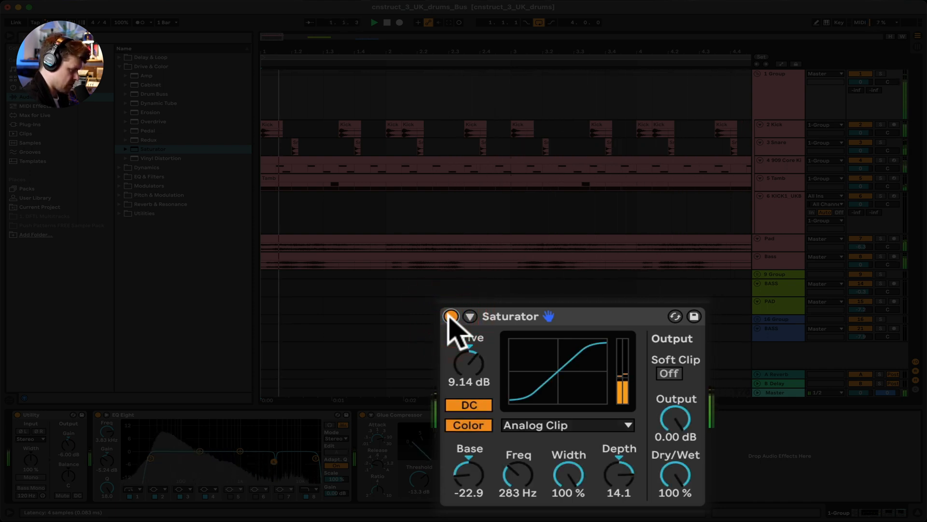
{"action": "left_click", "coordinate": [670, 373]}
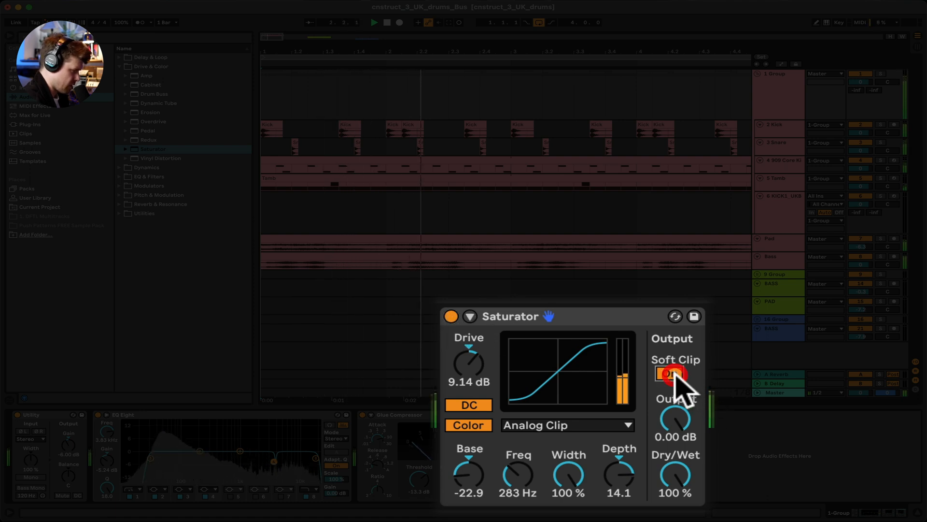
{"action": "left_click", "coordinate": [451, 317]}
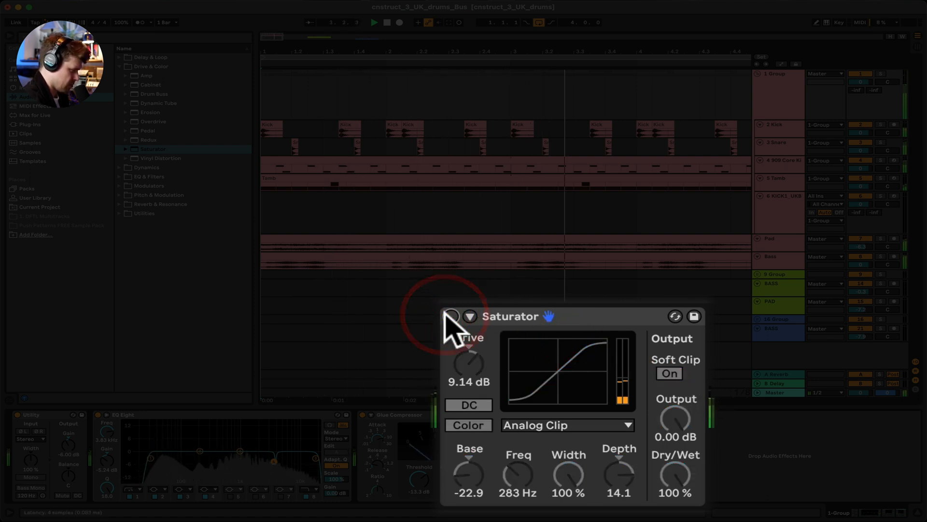
{"action": "left_click", "coordinate": [450, 317]}
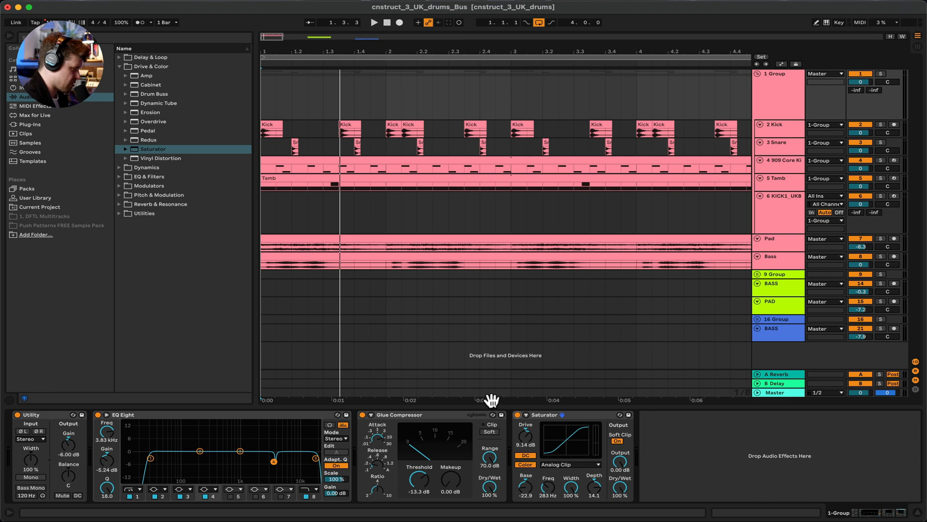
Step: Add a Channel EQ after the Saturator on the 1 Group track
{"action": "left_click", "coordinate": [119, 66]}
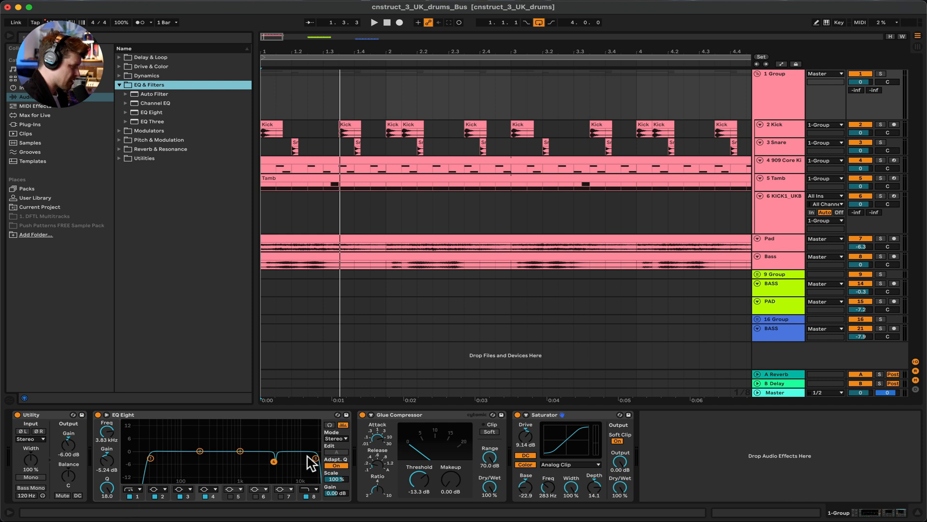
{"action": "left_click", "coordinate": [158, 102]}
{"action": "left_click_drag", "start_coordinate": [471, 249], "coordinate": [633, 414]}
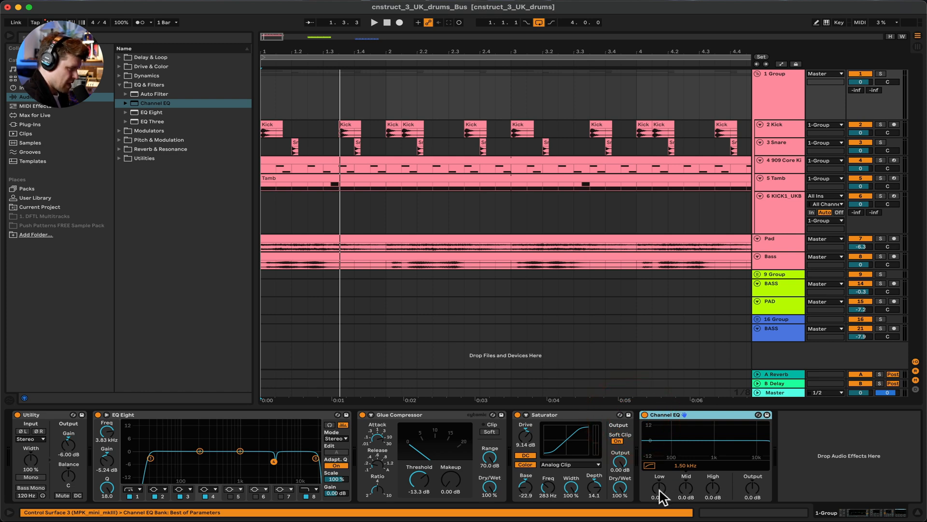
Step: Boost the Channel EQ's Low and High bands by 2 dB each
{"action": "left_click_drag", "start_coordinate": [660, 489], "coordinate": [659, 472]}
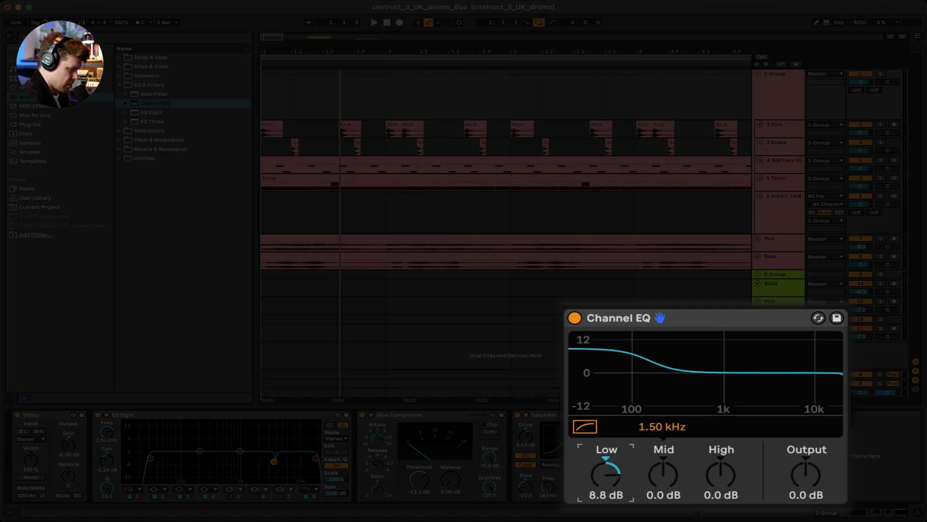
{"action": "mouse_move", "coordinate": [708, 503]}
{"action": "left_mouse_down"}
{"action": "mouse_move", "coordinate": [708, 485]}
{"action": "mouse_move", "coordinate": [705, 496]}
{"action": "left_mouse_up"}
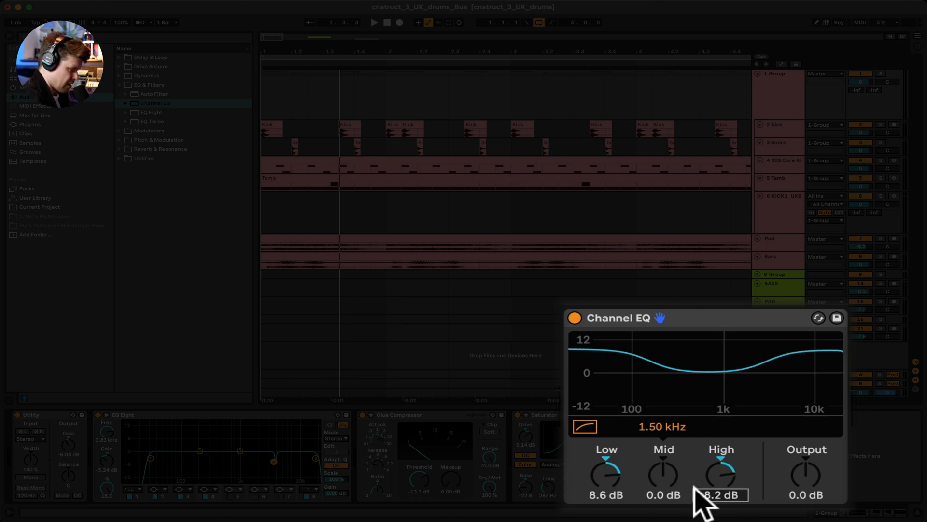
{"action": "left_click", "coordinate": [595, 495]}
{"action": "type", "text": "2"}
{"action": "key", "text": "Return"}
{"action": "left_click", "coordinate": [722, 494]}
{"action": "type", "text": "2"}
{"action": "key", "text": "Return"}
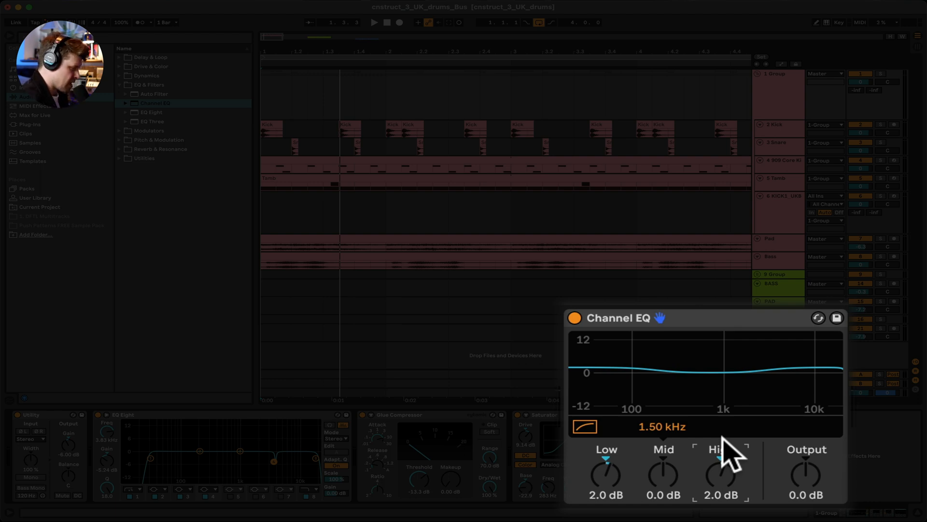
Step: Compare the playing loop with the Channel EQ bypassed and active
{"action": "left_click", "coordinate": [575, 318]}
{"action": "key", "text": "space"}
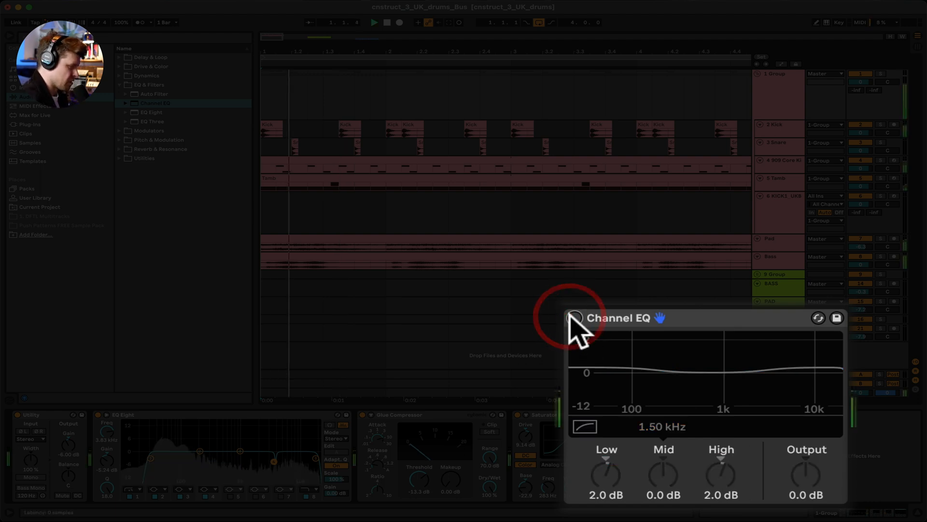
{"action": "left_click", "coordinate": [574, 318]}
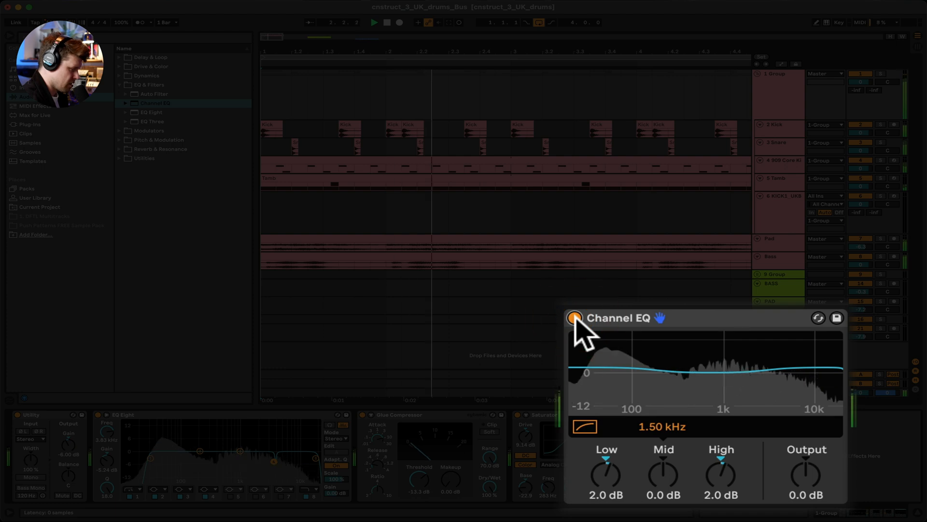
Step: Bypass and re-enable the Channel EQ once more to hear its effect on the loop
{"action": "left_click", "coordinate": [575, 318]}
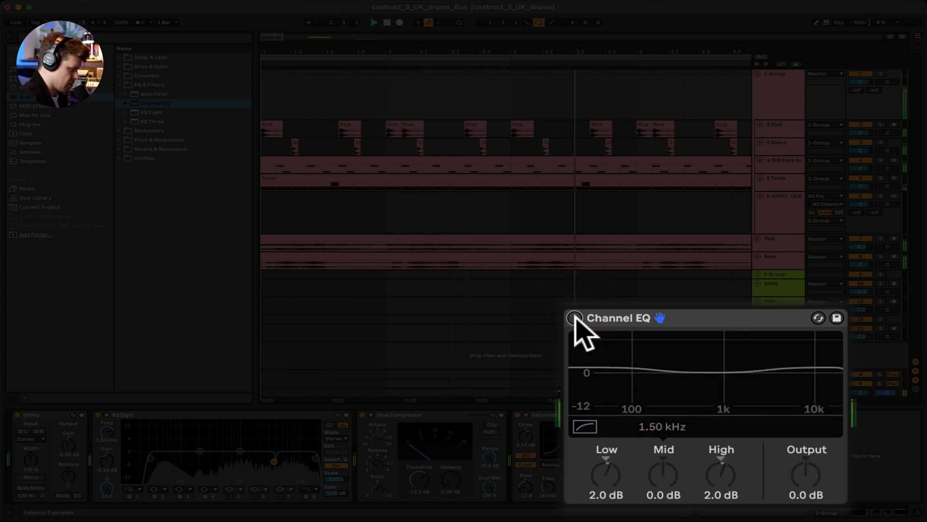
{"action": "left_click", "coordinate": [574, 318]}
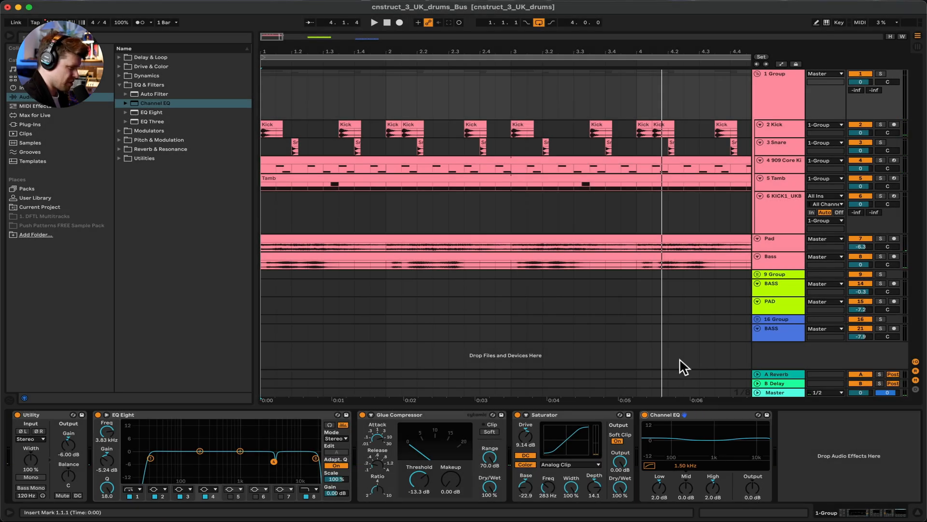
Step: Add a Color Limiter from the Dynamics effects after the Channel EQ on the 1 Group track
{"action": "left_click", "coordinate": [131, 85]}
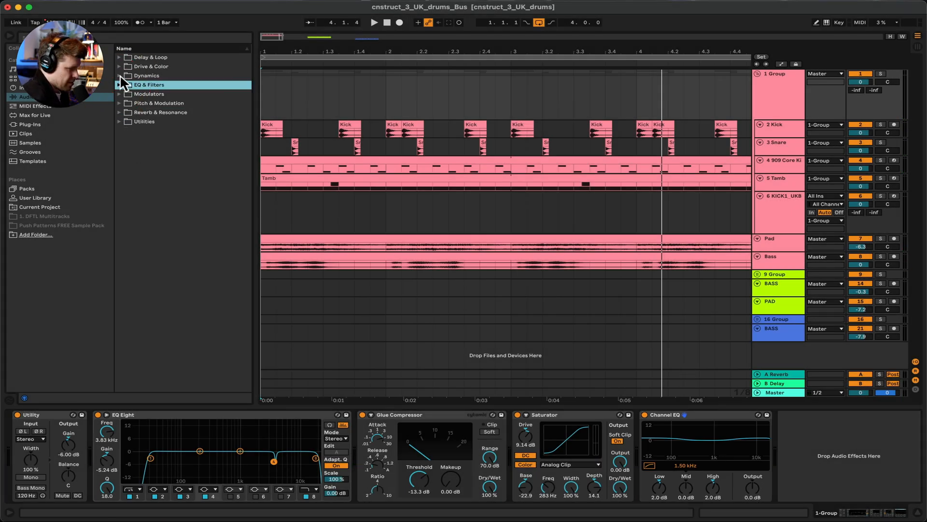
{"action": "left_click", "coordinate": [120, 75]}
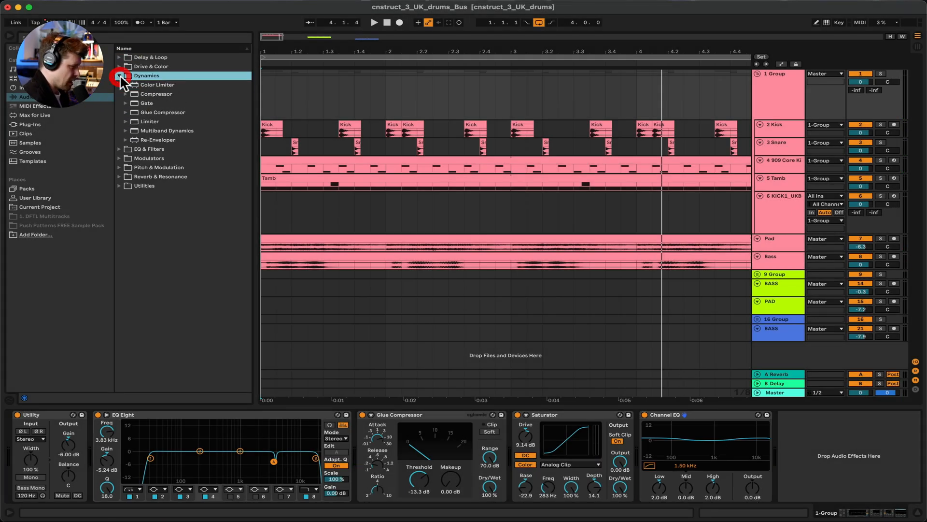
{"action": "left_click", "coordinate": [147, 86]}
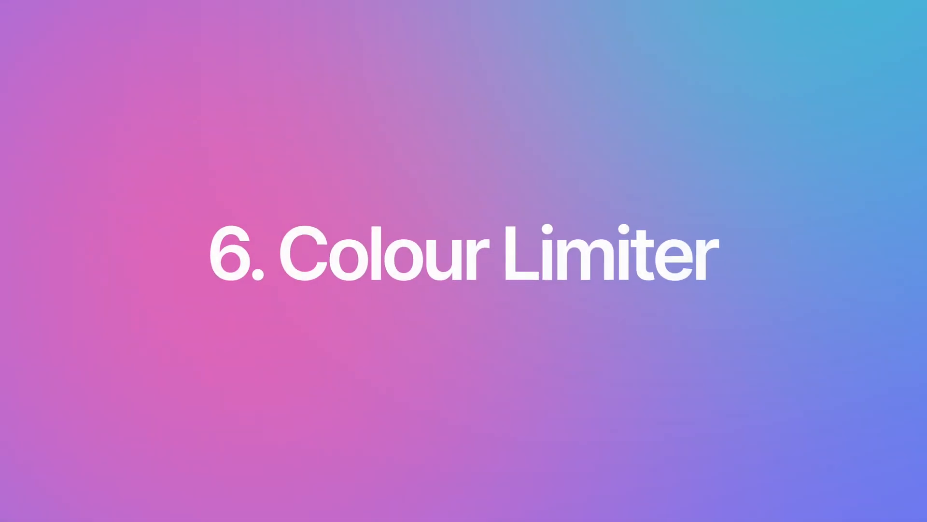
{"action": "left_click", "coordinate": [837, 442]}
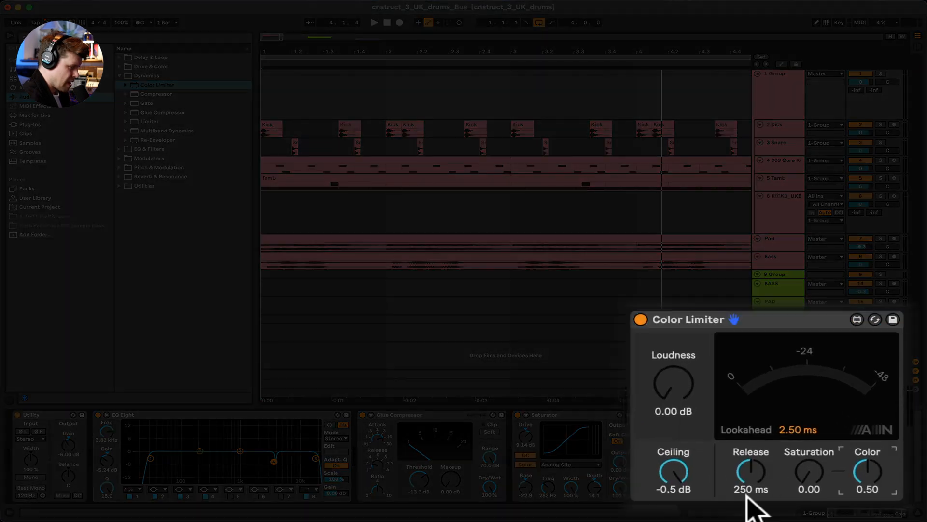
Step: Set the Color Limiter's Color to 1.00, Saturation to 0.11, Loudness to 1.89 dB and Ceiling to -0.5 dB
{"action": "left_click_drag", "start_coordinate": [869, 476], "coordinate": [821, 485]}
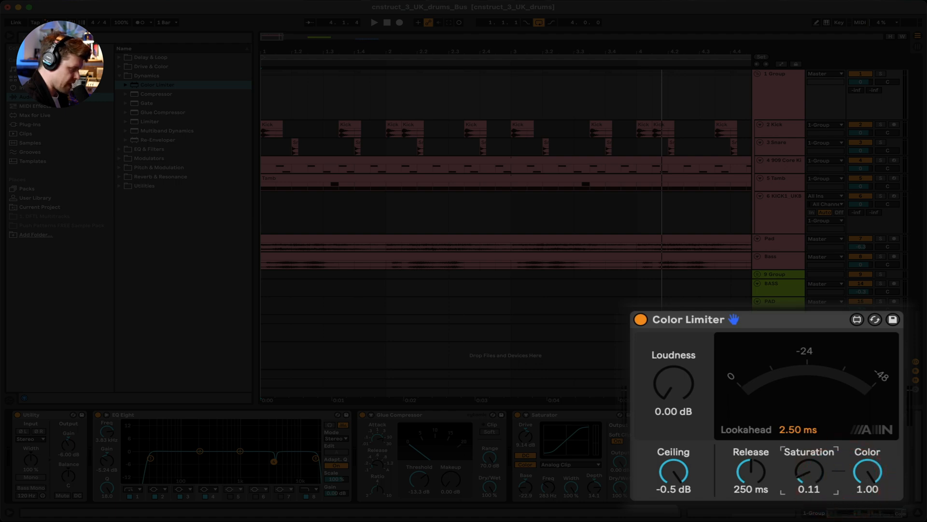
{"action": "left_click_drag", "start_coordinate": [675, 398], "coordinate": [674, 392]}
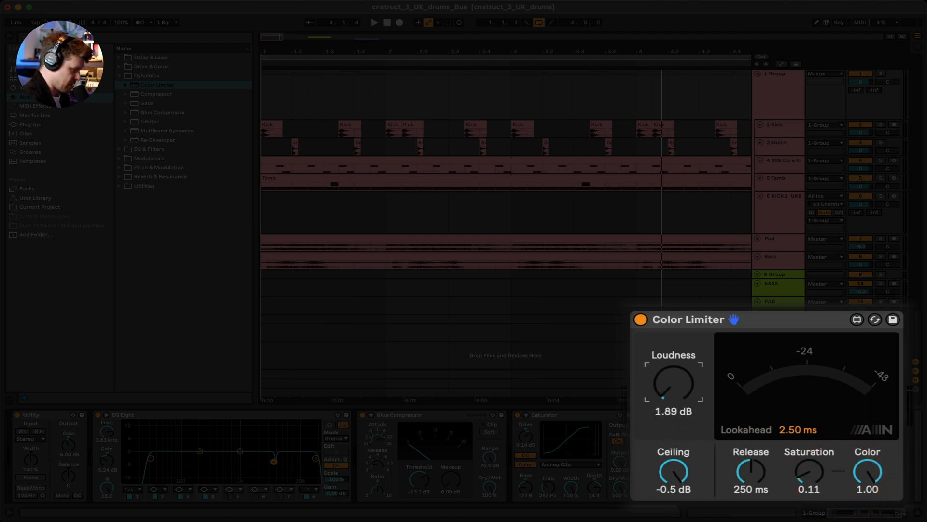
{"action": "left_click", "coordinate": [684, 475]}
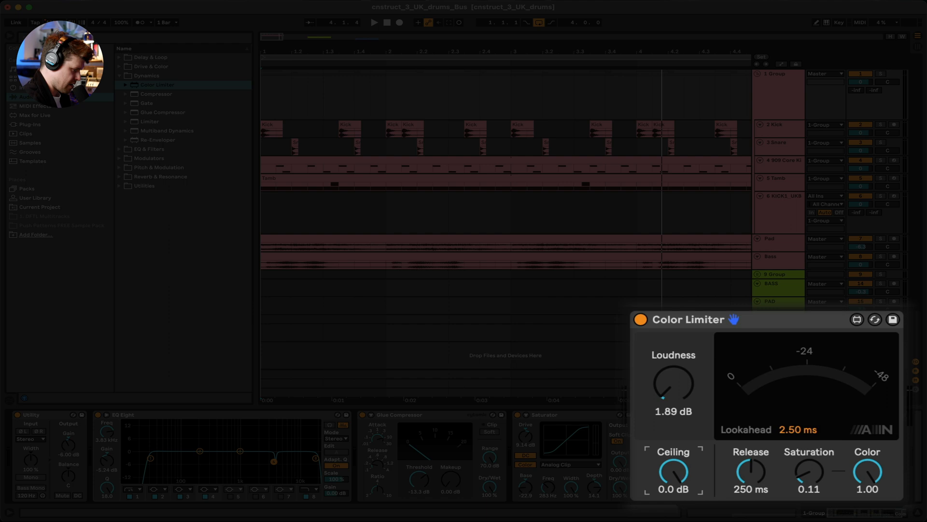
{"action": "left_click", "coordinate": [710, 488]}
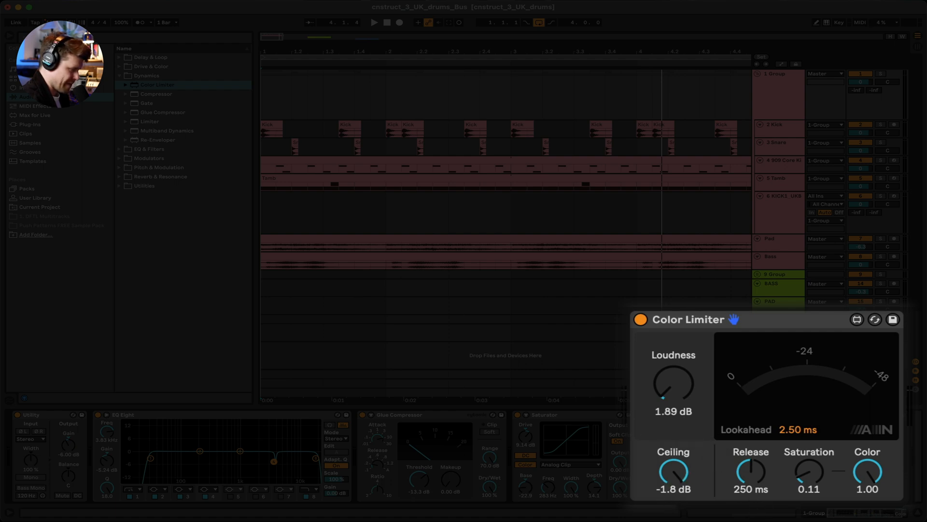
{"action": "left_click_drag", "start_coordinate": [673, 489], "coordinate": [772, 468]}
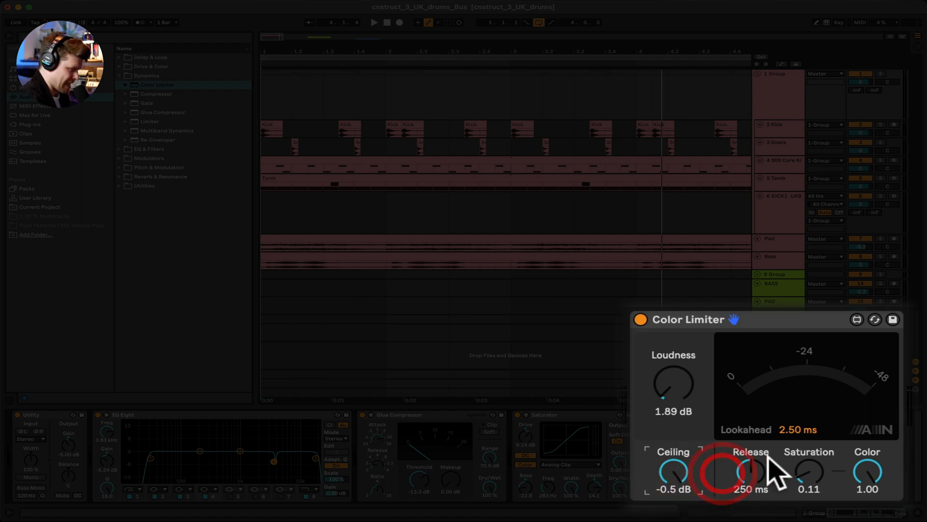
Step: Compare the playing loop with the Color Limiter bypassed and active, and set its Loudness to 1.51 dB
{"action": "left_click", "coordinate": [640, 320]}
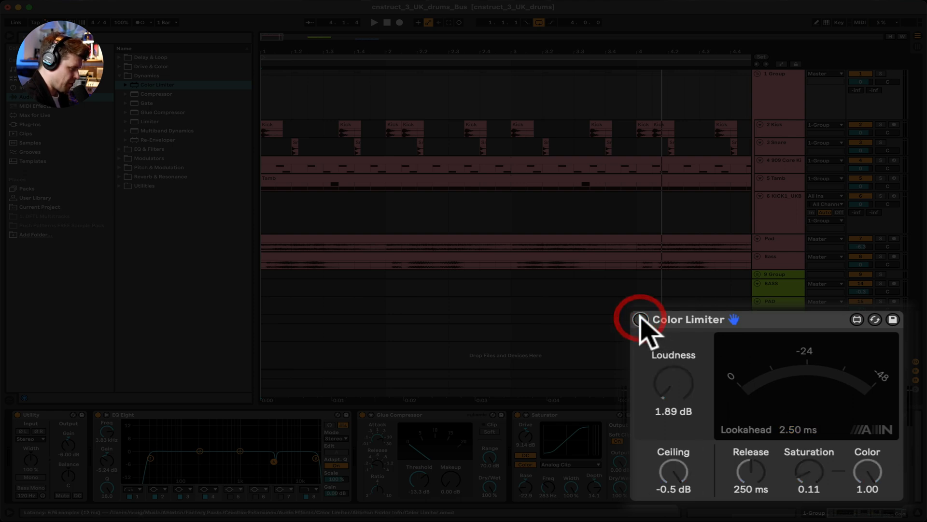
{"action": "key", "text": "space"}
{"action": "left_click", "coordinate": [641, 319]}
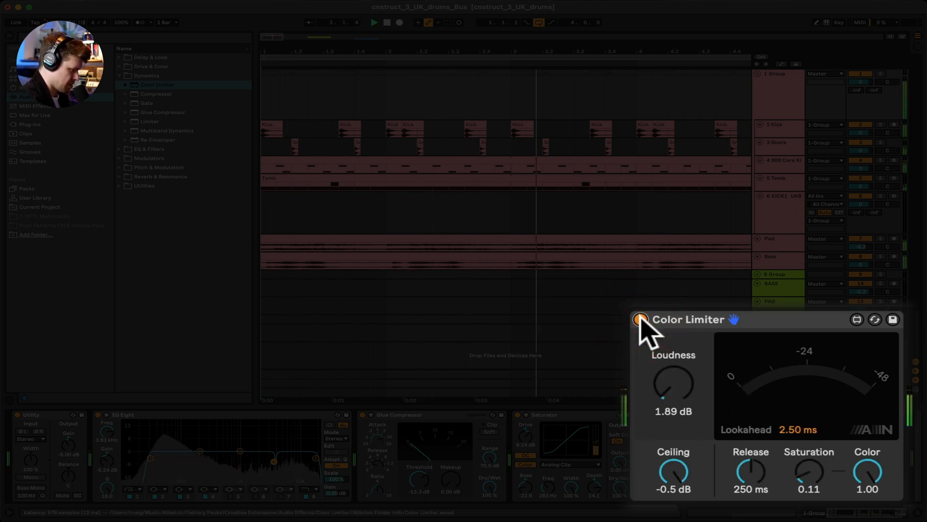
{"action": "left_click_drag", "start_coordinate": [674, 380], "coordinate": [673, 382]}
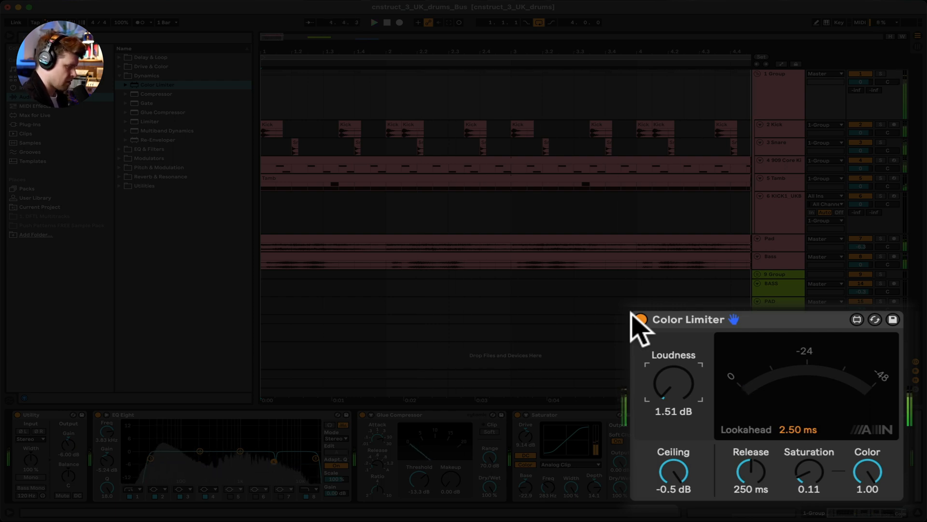
{"action": "key", "text": "space"}
Step: Group all devices from the Utility to the Color Limiter into one Audio Effect Rack
{"action": "left_click", "coordinate": [55, 414]}
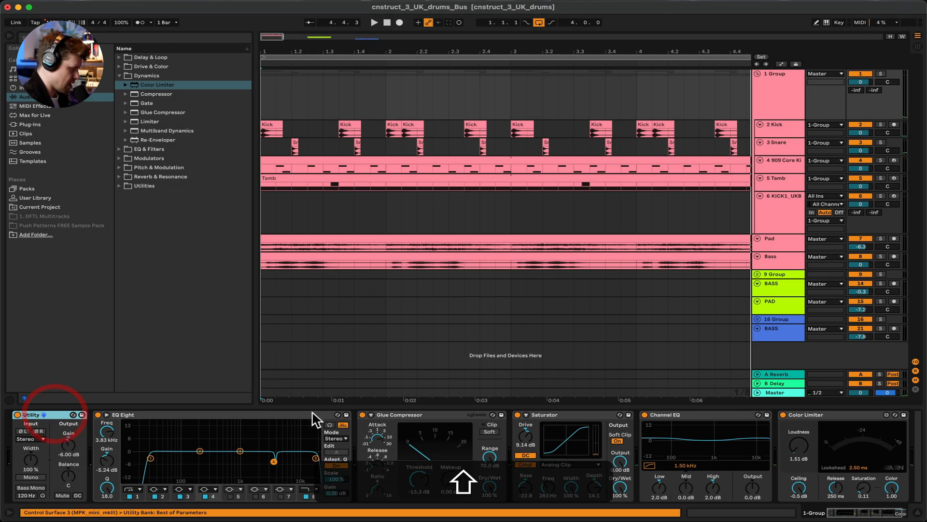
{"action": "left_click", "coordinate": [857, 424]}
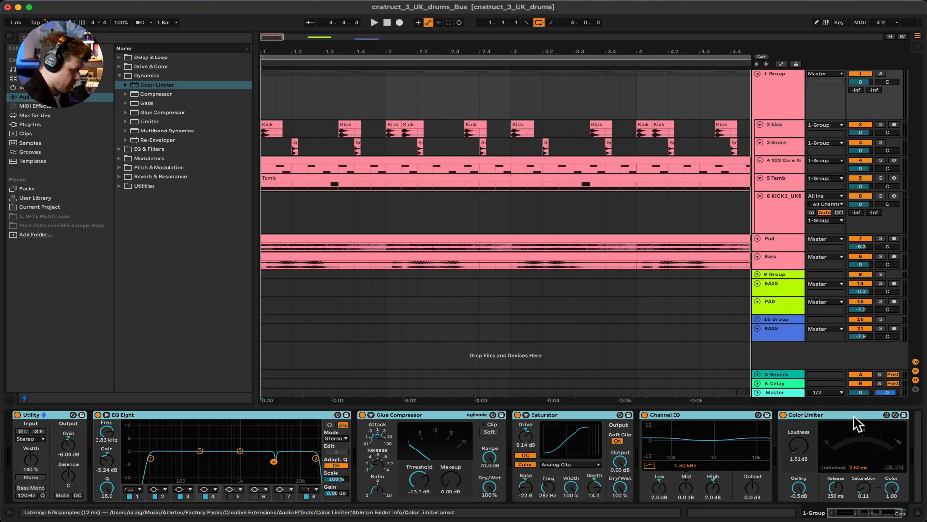
{"action": "key", "text": "super+g"}
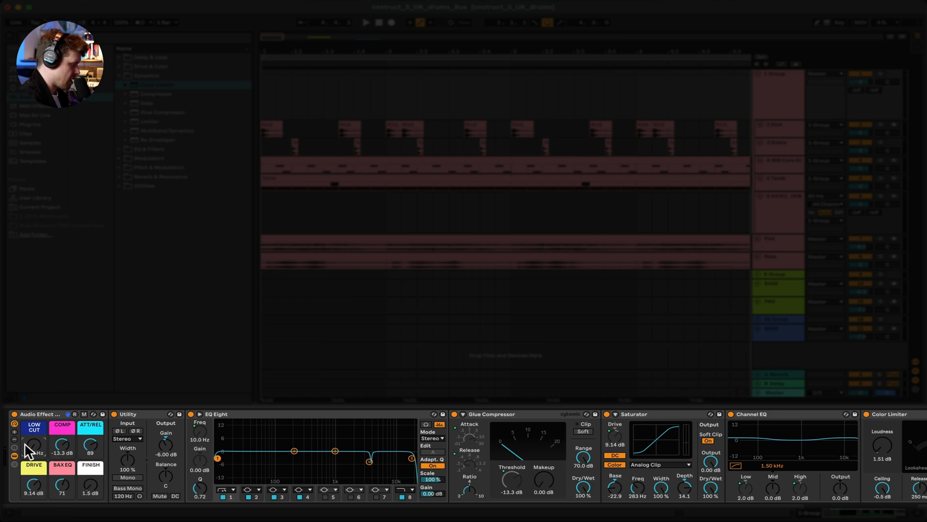
Step: Sweep the rack's LOW CUT macro and set it to 30 Hz
{"action": "mouse_move", "coordinate": [27, 446]}
{"action": "left_mouse_down"}
{"action": "mouse_move", "coordinate": [27, 432]}
{"action": "mouse_move", "coordinate": [27, 449]}
{"action": "left_mouse_up"}
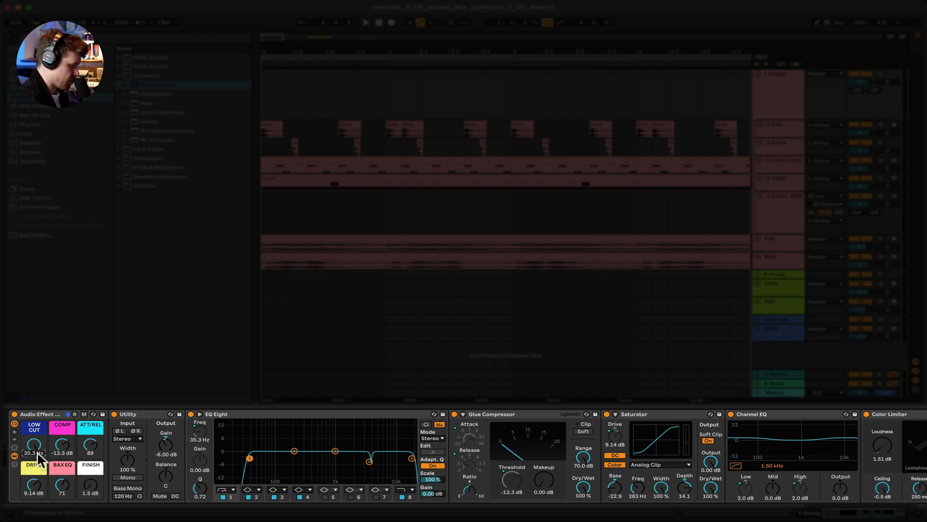
{"action": "type", "text": "30"}
{"action": "key", "text": "Return"}
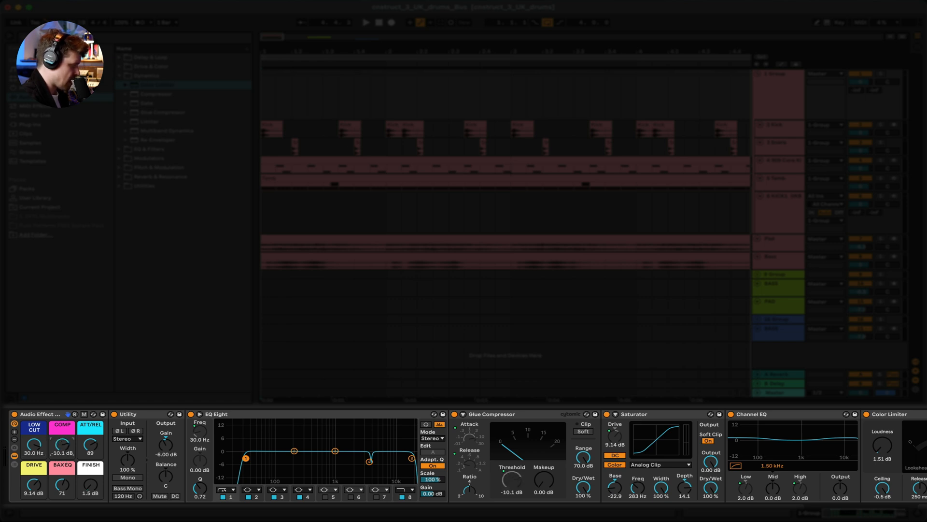
Step: Set the rack's COMP macro to -12.9 dB and sweep the ATT/REL macro from 0 to 127
{"action": "left_click_drag", "start_coordinate": [87, 434], "coordinate": [88, 459]}
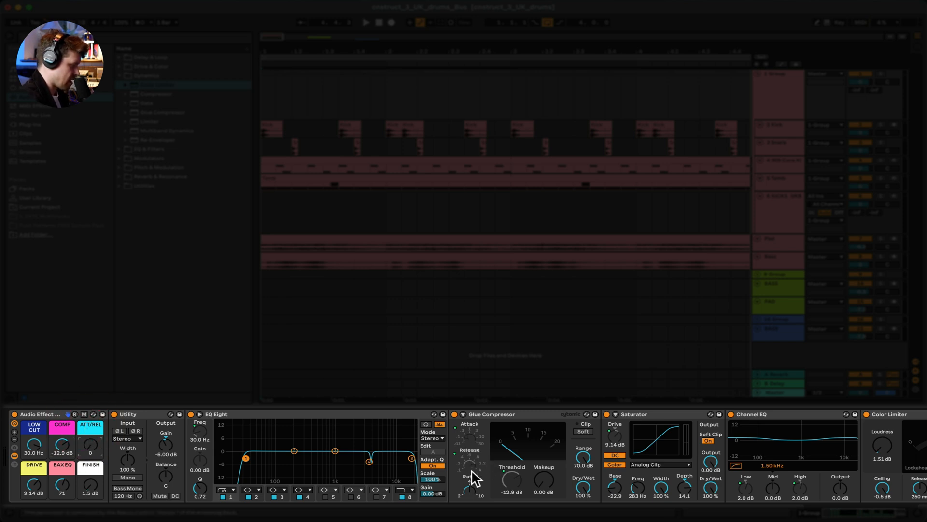
{"action": "left_click_drag", "start_coordinate": [87, 444], "coordinate": [87, 422]}
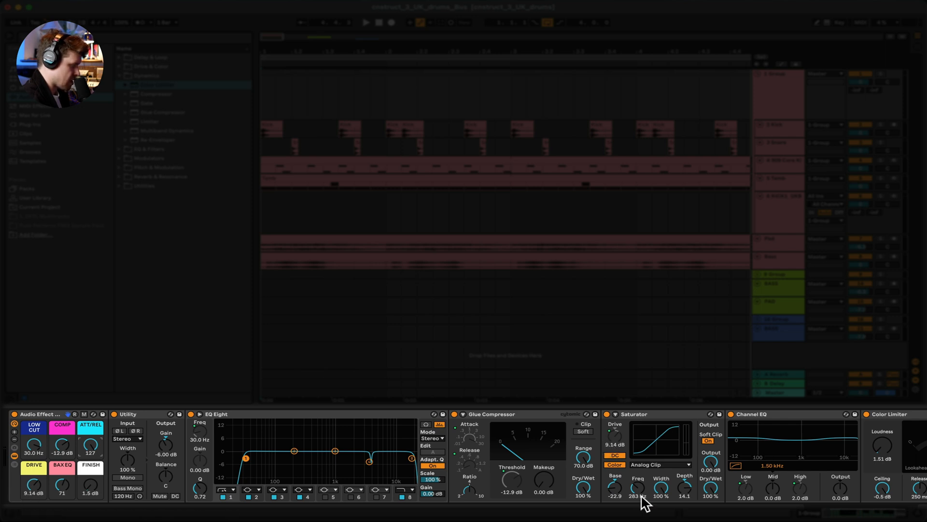
Step: Set the rack's BAX EQ macro to 65 and its FINISH macro to 2.6 dB
{"action": "scroll", "coordinate": [623, 486], "scroll_direction": "right", "scroll_amount": 3}
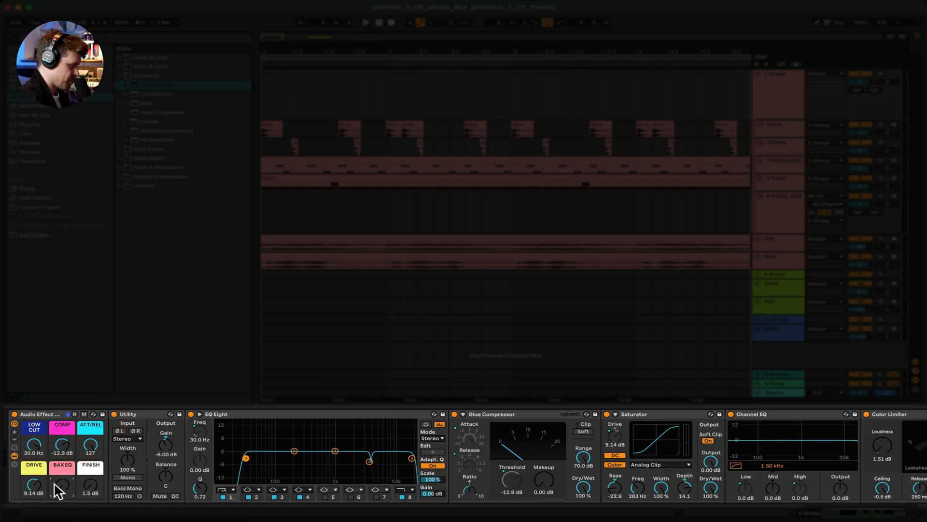
{"action": "left_click_drag", "start_coordinate": [62, 485], "coordinate": [62, 454]}
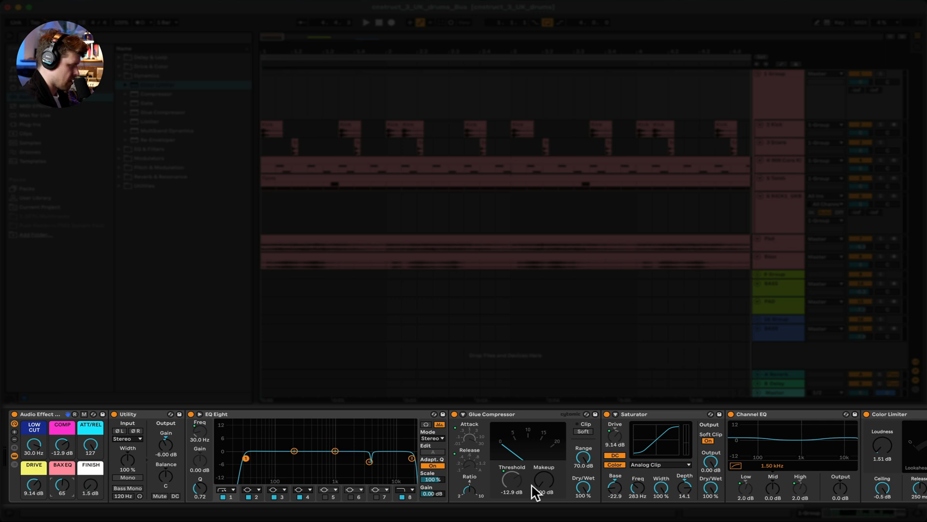
{"action": "scroll", "coordinate": [820, 469], "scroll_direction": "right", "scroll_amount": 3}
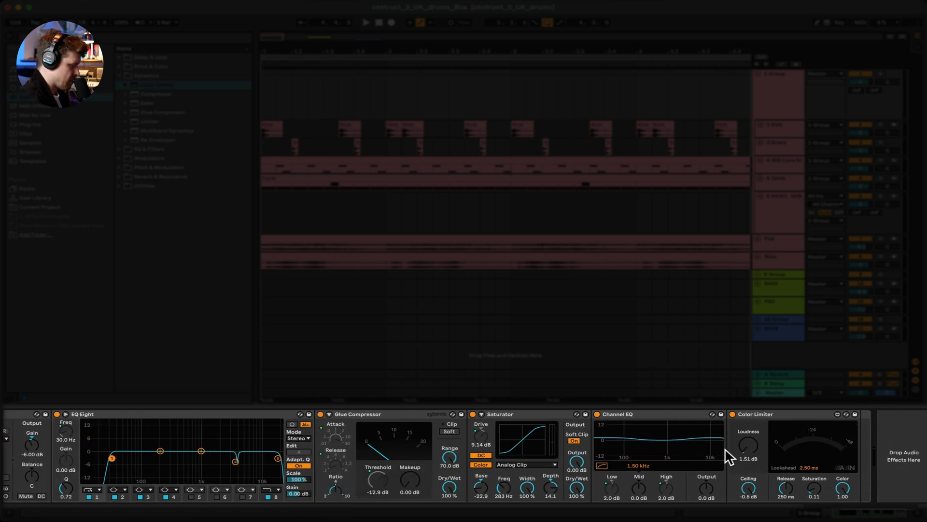
{"action": "scroll", "coordinate": [732, 456], "scroll_direction": "left", "scroll_amount": 3}
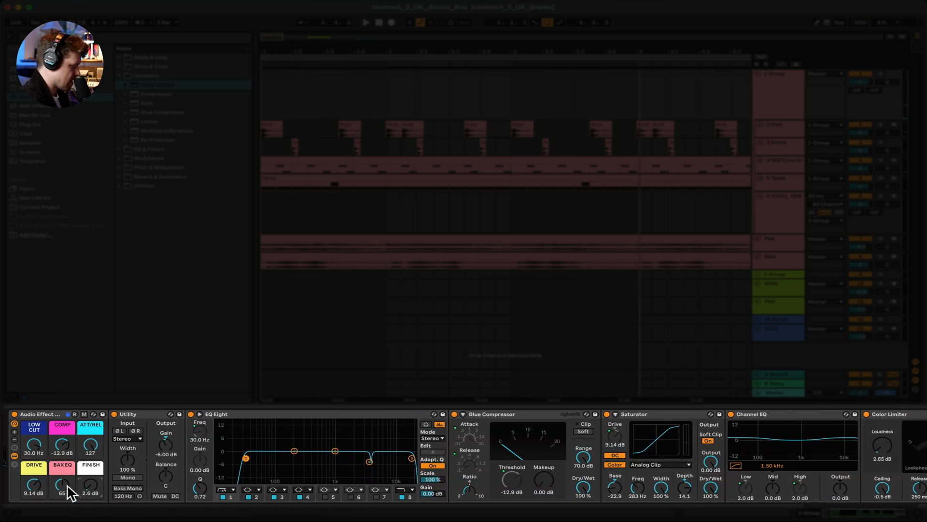
Step: Collapse the rack's chain list and devices so that only its macro controls are shown
{"action": "left_click", "coordinate": [15, 455]}
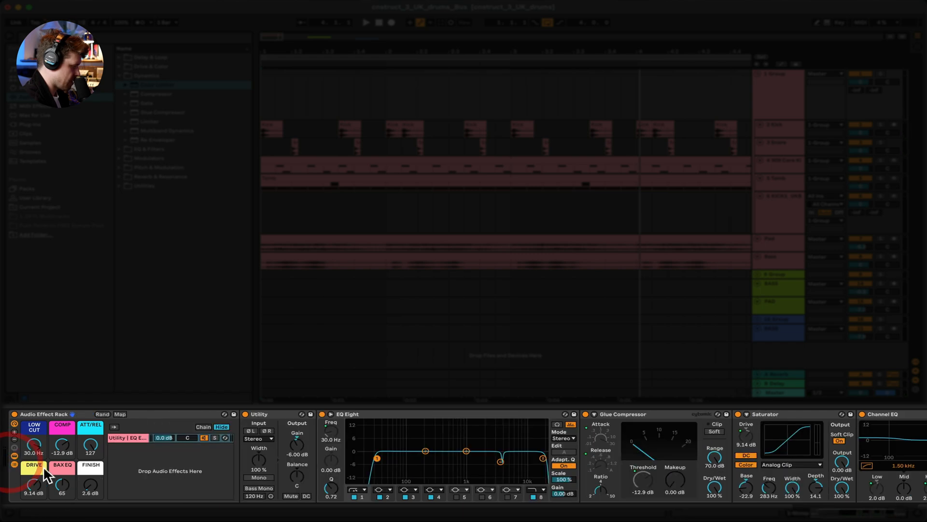
{"action": "left_click", "coordinate": [14, 463]}
{"action": "left_click", "coordinate": [15, 456]}
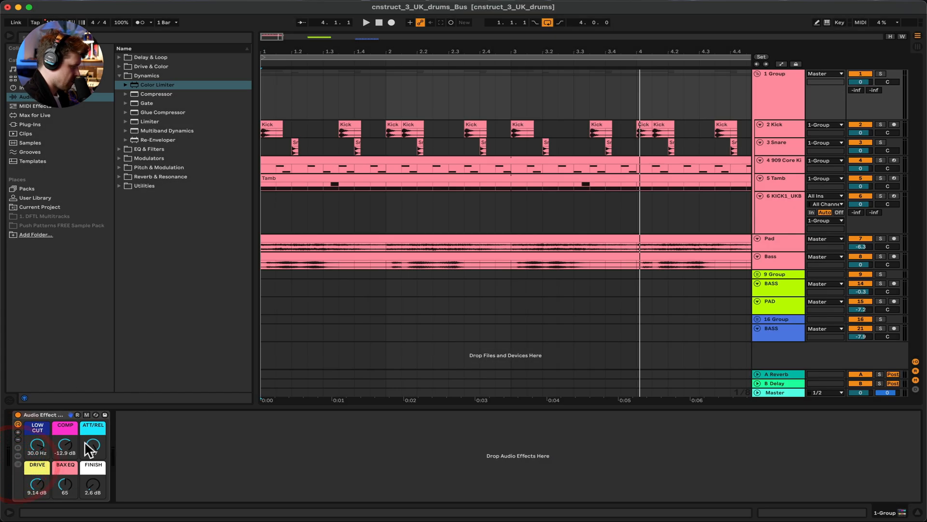